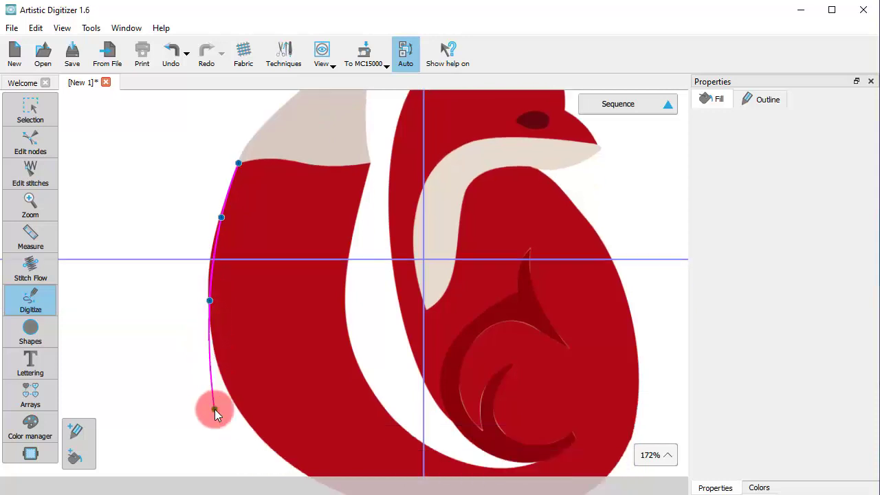
- Trace the tail's outer edge with curve nodes, continuing along the underside of the fox and up onto its lower back
left_click(231, 347)
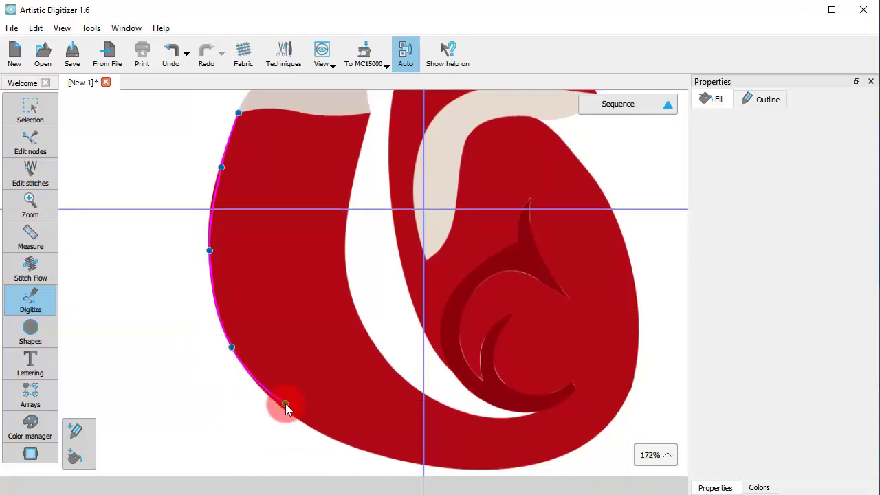
scroll(285, 405, "down", 2)
left_click(328, 362)
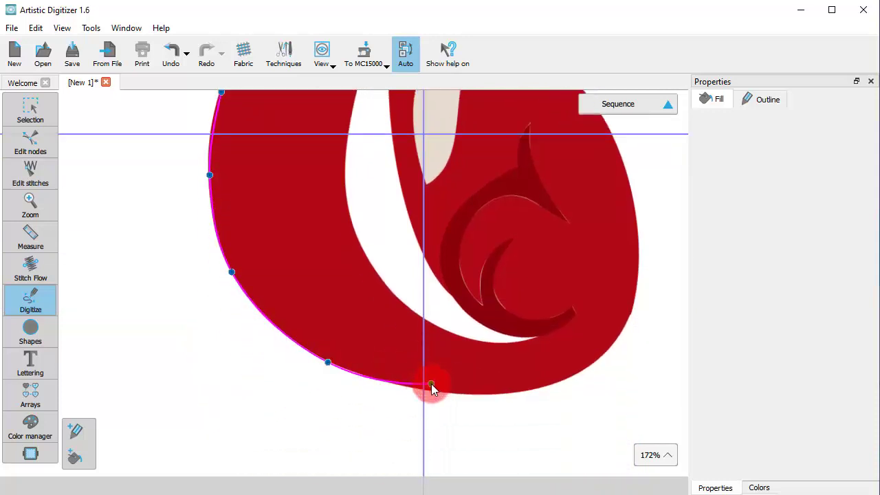
left_click(456, 393)
left_click(589, 373)
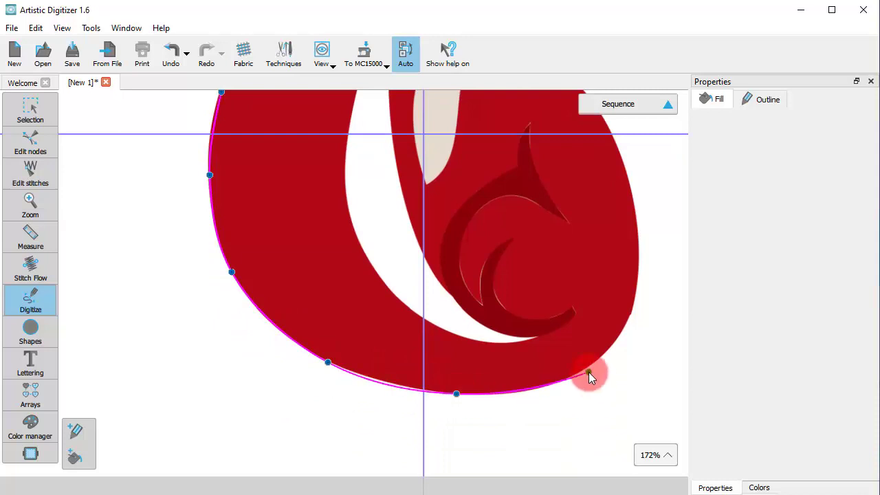
left_click(638, 271)
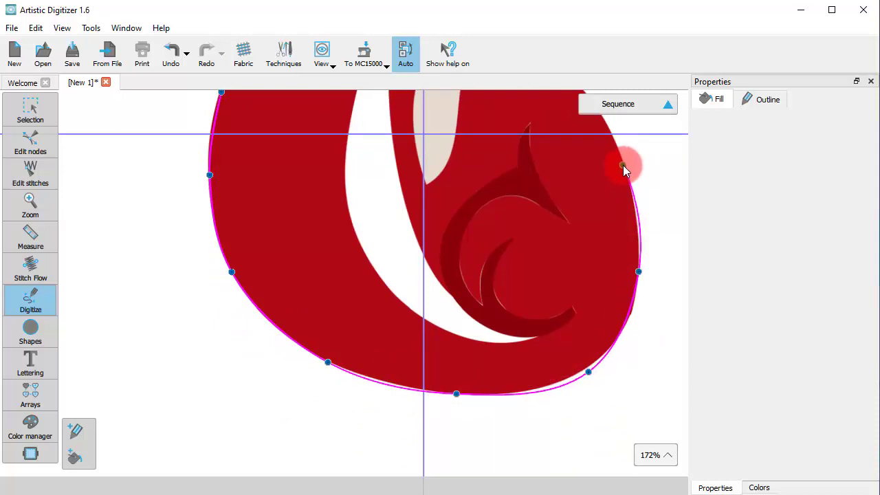
- Continue the outline up the fox's back and down the inner edge of the cream chest patch to a corner at its tip
left_click(623, 164)
scroll(605, 199, "up", 2)
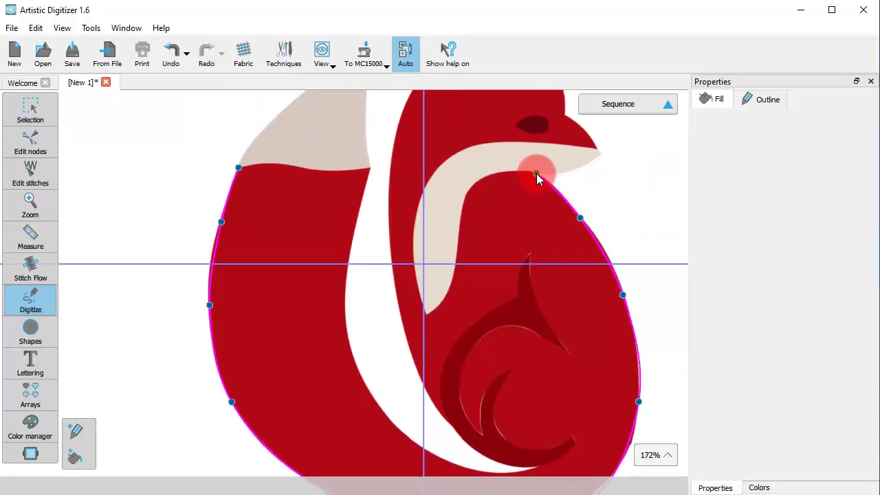
left_click(536, 174)
left_click(479, 179)
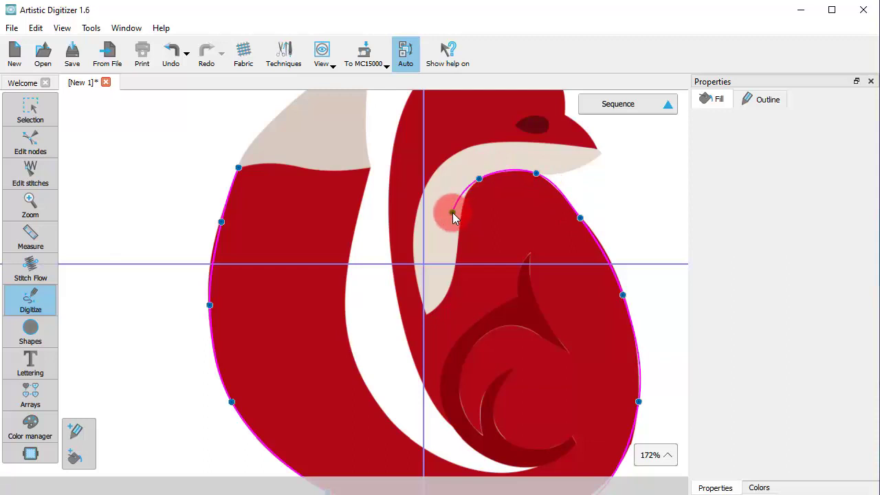
left_click(457, 263)
left_click(447, 297)
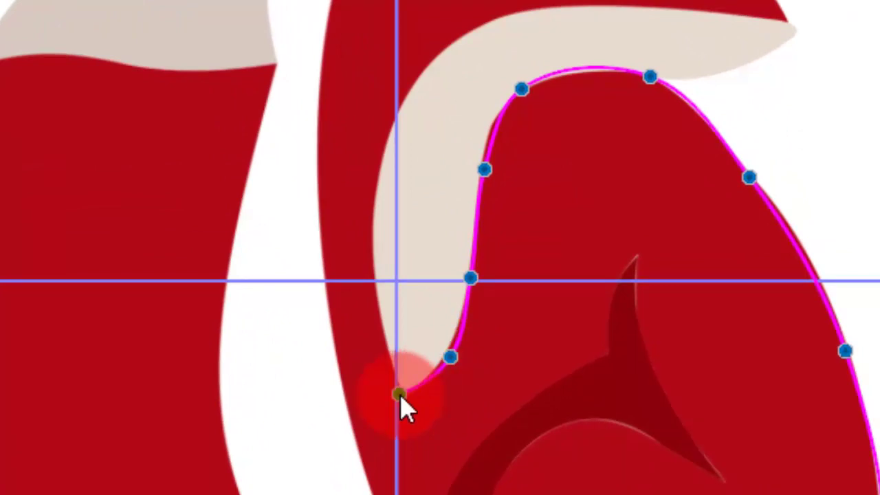
left_click(399, 394)
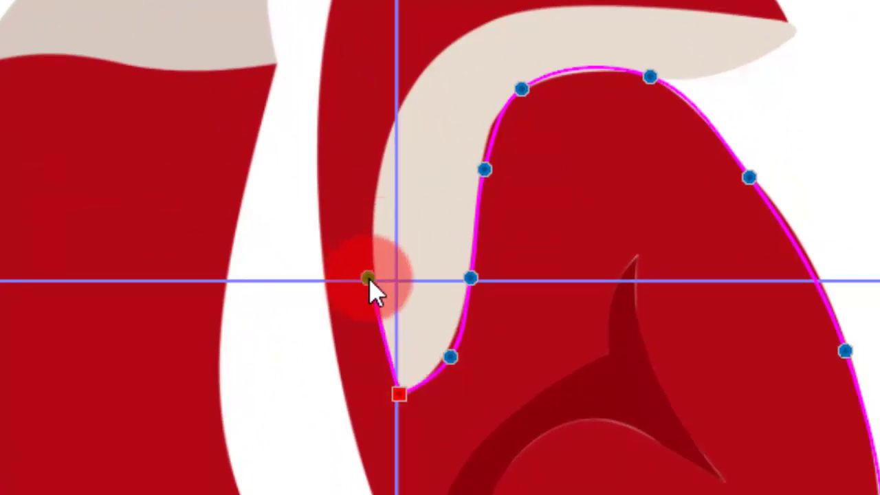
- Trace the cream patch's outer edge from its tip up to the jaw line below the eye, re-placing one misplaced curve node
left_click(372, 278)
left_click(390, 149)
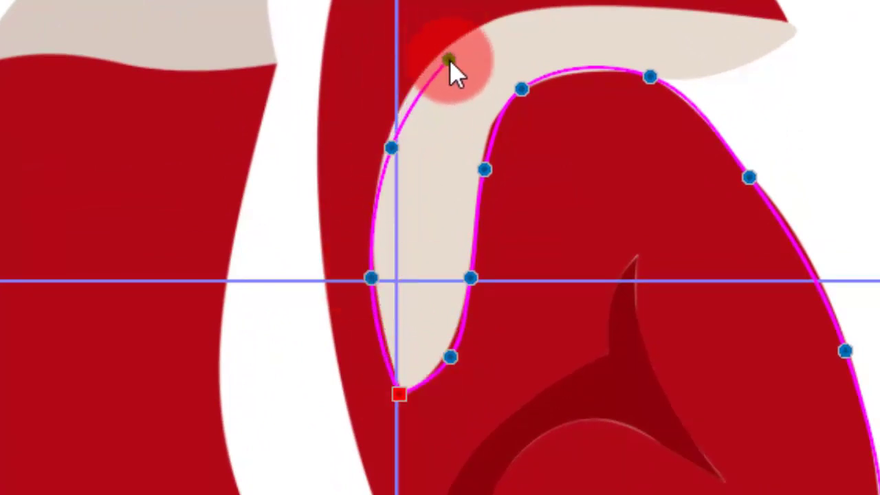
key("BackSpace")
left_click(381, 169)
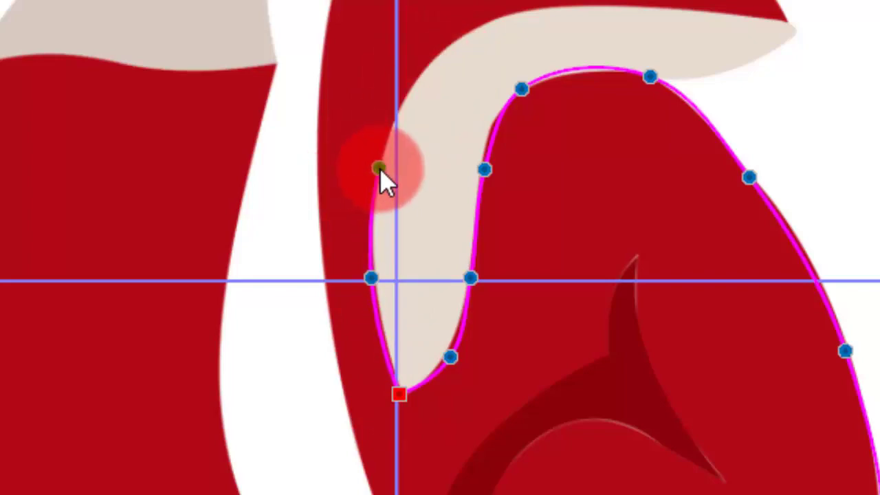
left_click(481, 24)
left_click(624, 16)
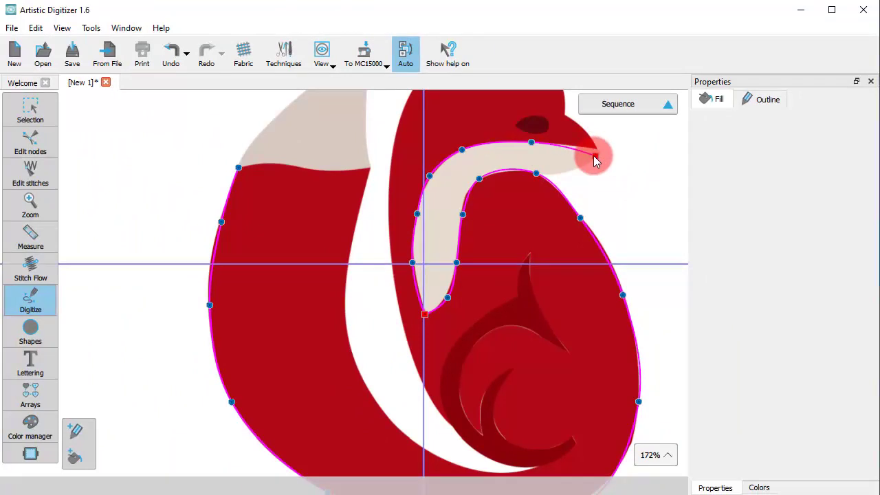
- Trace around the fox's snout and up the forehead towards the smaller ear, with a corner where snout and forehead meet
left_click(581, 123)
double_click(562, 117)
scroll(573, 122, "up", 5)
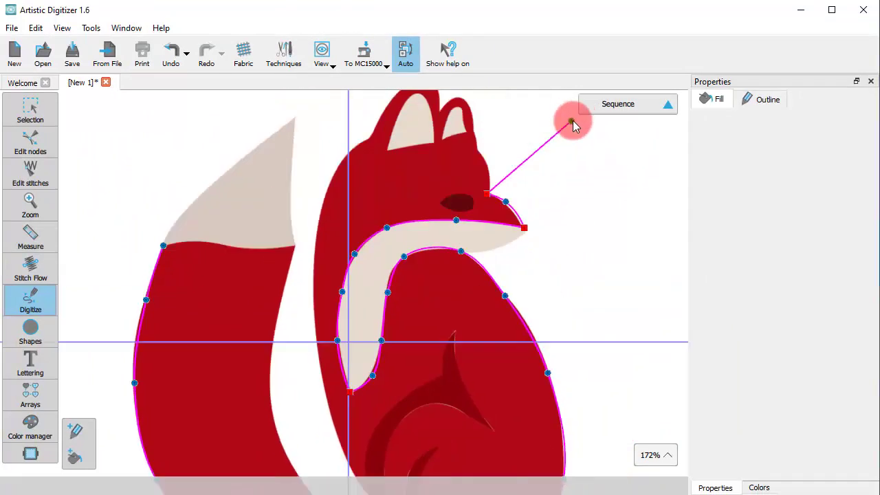
left_click(487, 273)
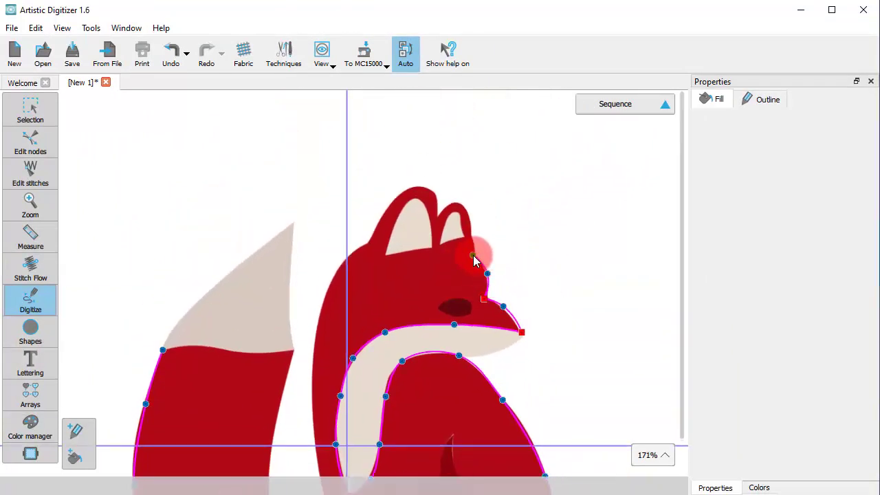
left_click(472, 254)
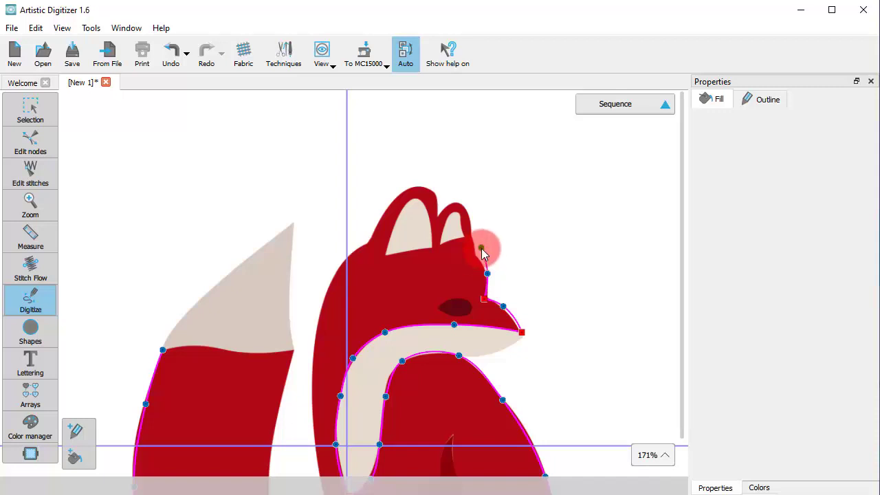
scroll(481, 254, "up", 5)
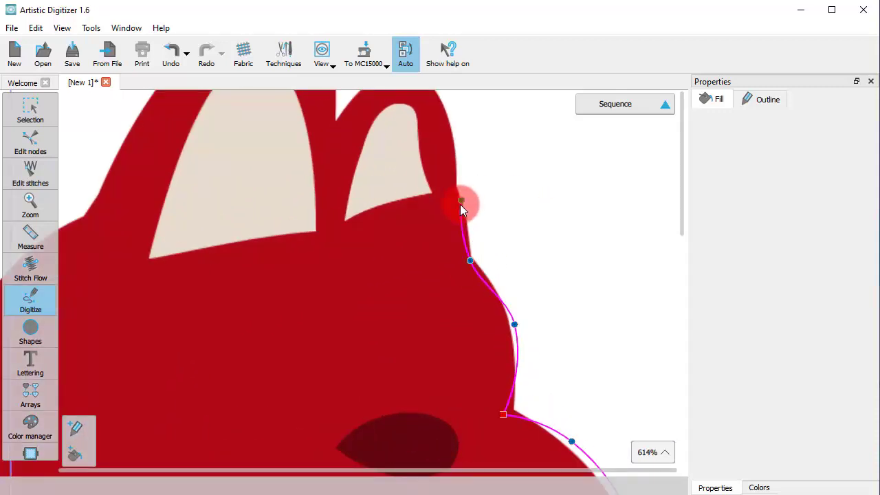
- Trace over the smaller ear with curve nodes, down to a corner in the notch between the two ears
left_click(457, 188)
left_click(450, 117)
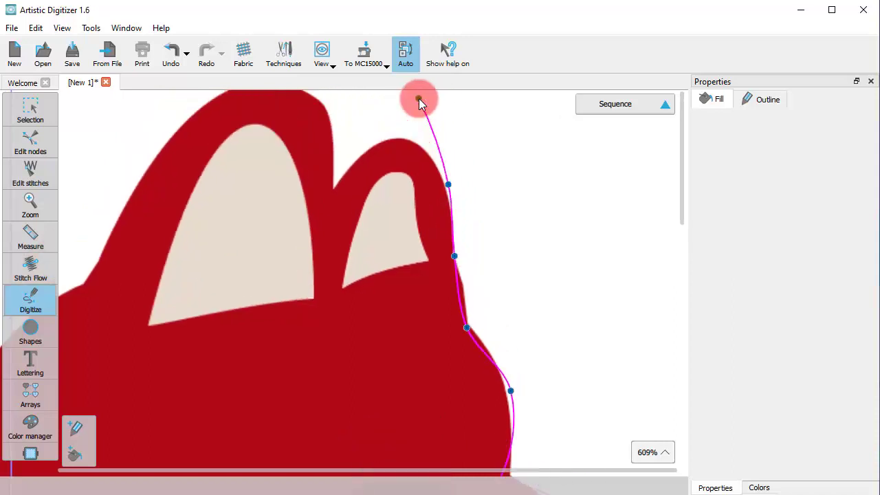
left_click(403, 218)
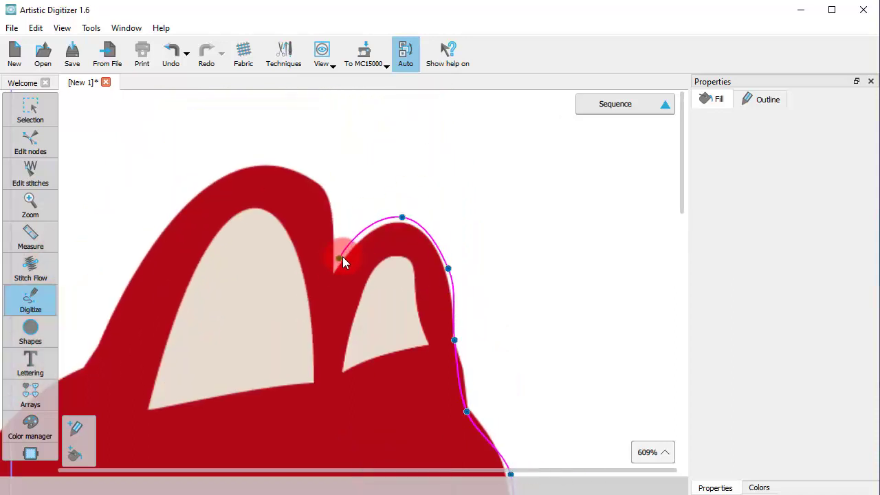
left_click(336, 270)
- Trace over the larger ear from the notch down to where its base meets the back of the head
left_click(334, 223)
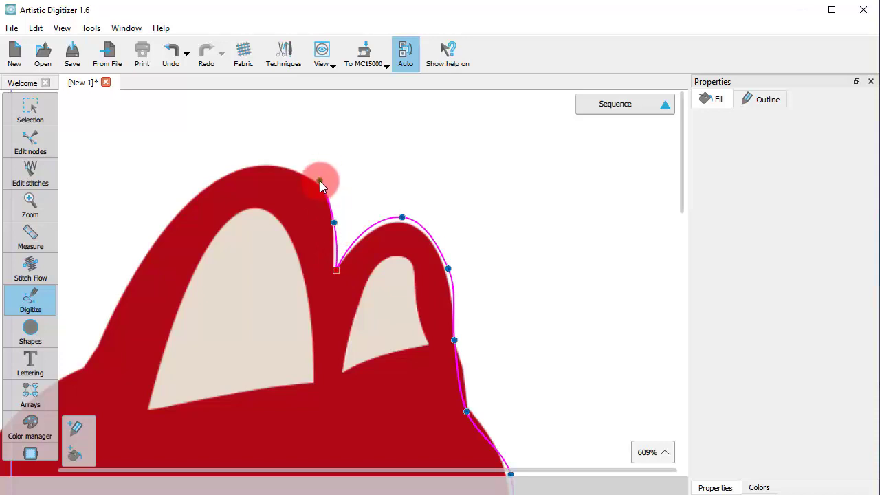
left_click(319, 180)
left_click(236, 170)
left_click(150, 247)
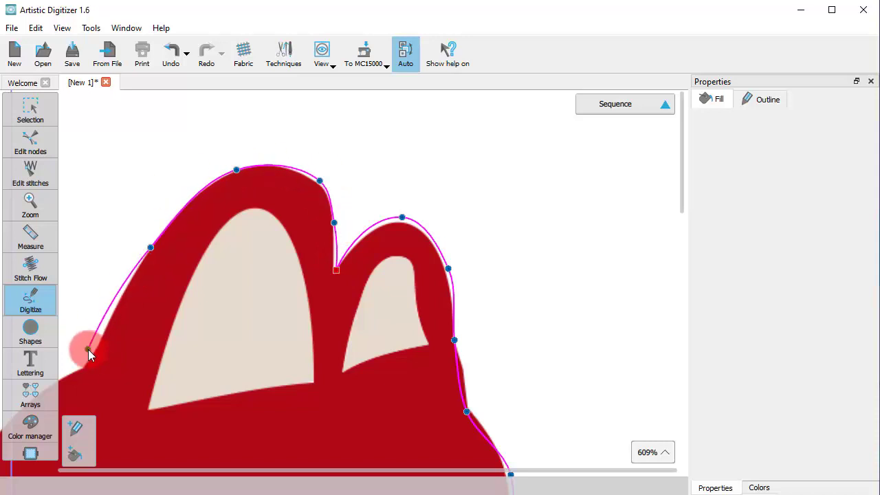
left_click(55, 379)
- Trace the back of the fox's head and neck downwards with curve nodes, starting from a corner at the larger ear's base
left_click_drag(83, 376, 322, 196)
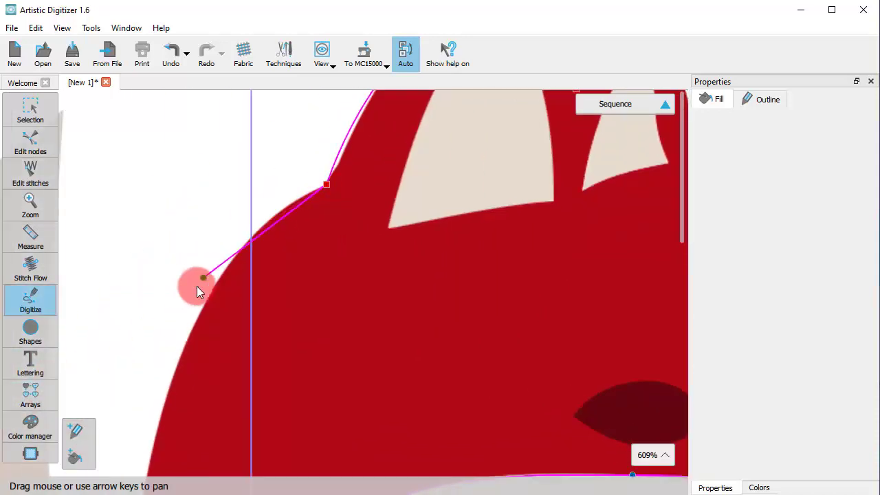
left_click(297, 199)
left_click(225, 268)
left_click(175, 369)
scroll(153, 393, "down", 9)
left_click(130, 389)
scroll(122, 422, "down", 12)
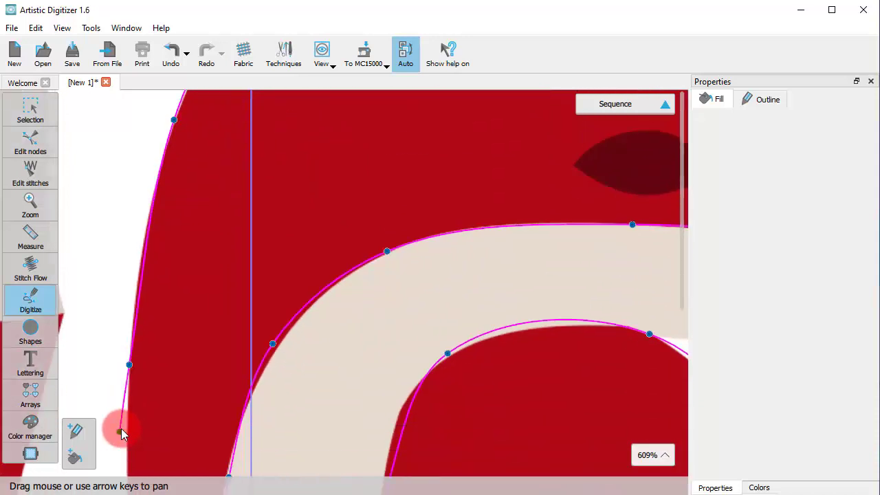
- Continue the outline down the body's edge beside the white gap to the start of the dark leg marking
scroll(126, 445, "down", 10)
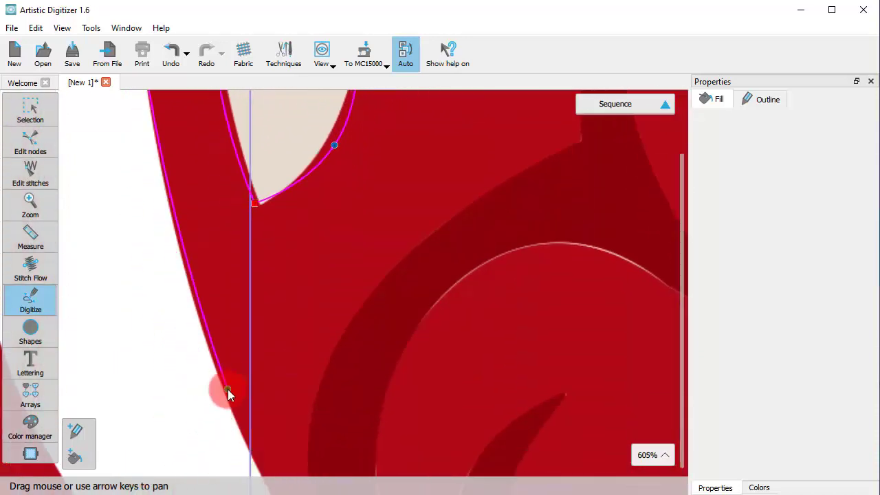
left_click(219, 406)
scroll(275, 419, "down", 5)
scroll(320, 432, "down", 3)
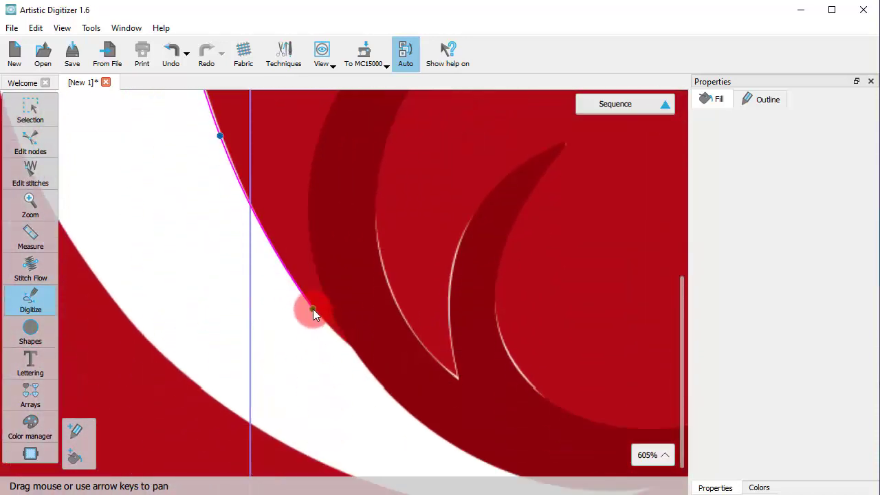
left_click(313, 308)
- Trace the dark leg marking's outer edge upwards from the white gap to a corner at the base of its upper spike
left_click(323, 298)
left_click(309, 178)
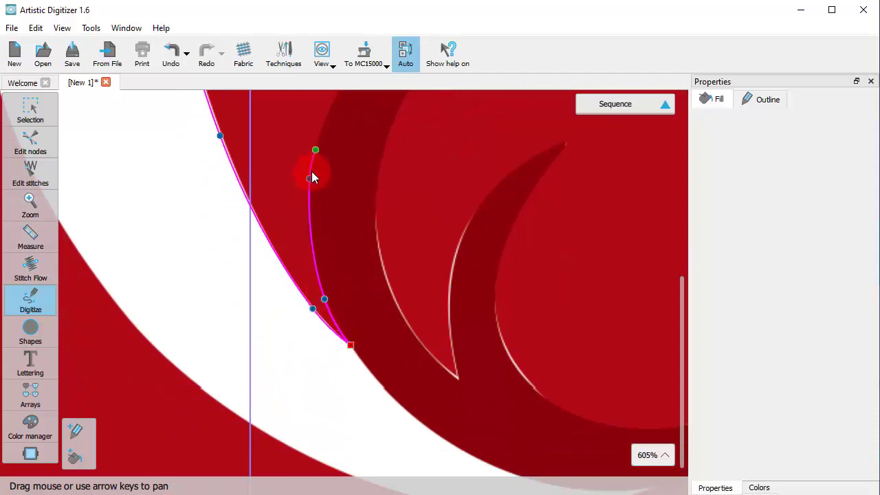
left_click_drag(332, 109, 213, 456)
scroll(213, 456, "down", 3)
left_click(215, 354)
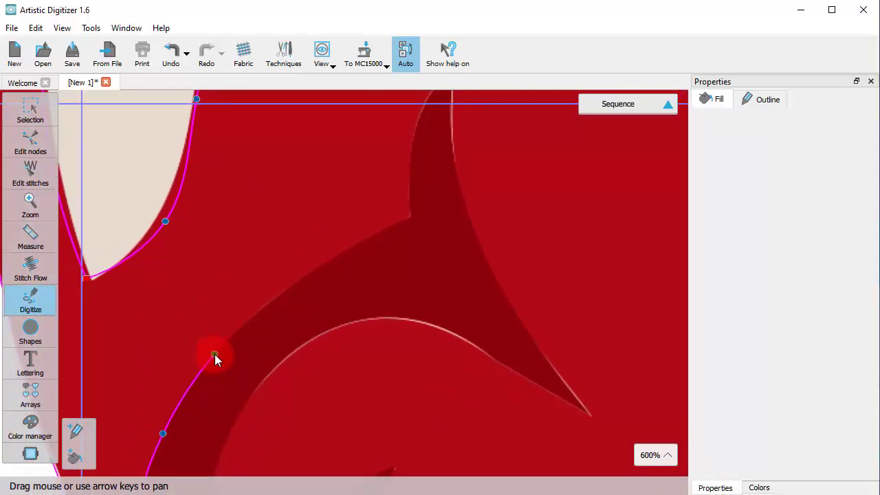
left_click(313, 272)
left_click(407, 221)
left_click(408, 221)
- Trace around the dark marking's upper spike and down its far side to the marking's sharp side point
left_click(410, 163)
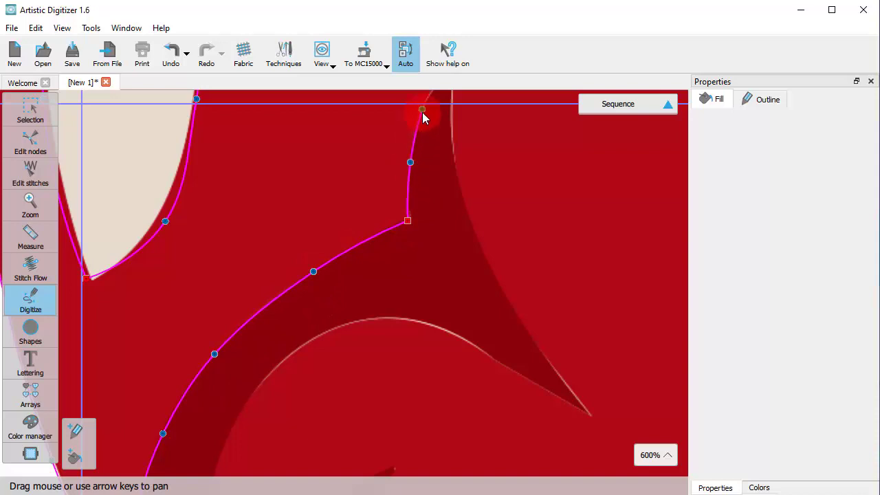
scroll(422, 112, "up", 3)
left_click(421, 178)
left_click(452, 170)
left_click(458, 265)
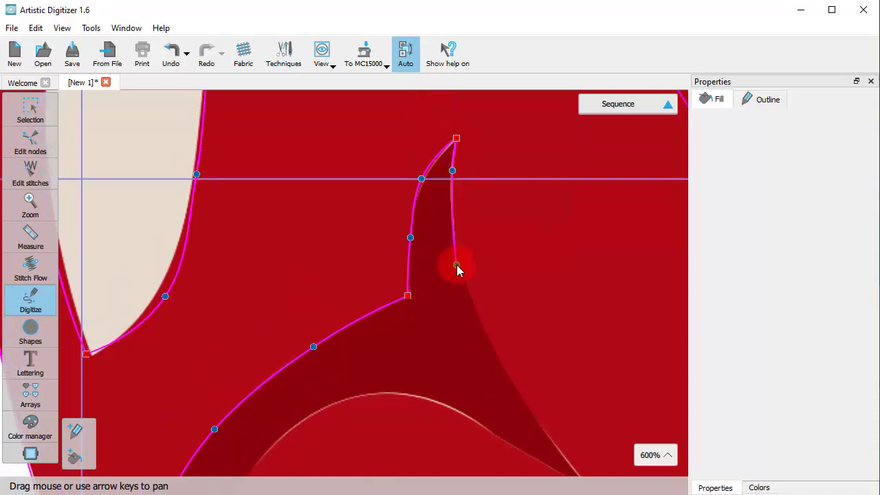
left_click(503, 367)
left_click(534, 387)
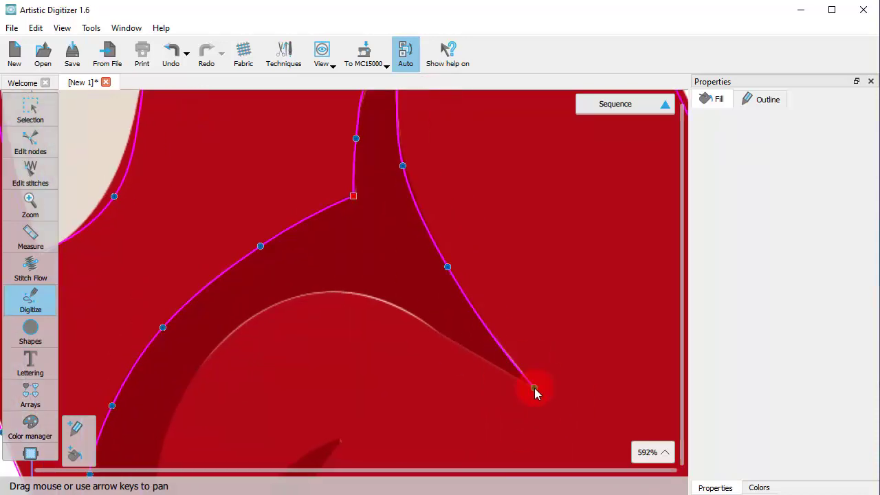
- Trace from the dark marking's sharp side point back along the top of its inner arch
left_click(499, 369)
left_click(422, 321)
left_click(357, 292)
left_click(383, 299)
left_click(301, 295)
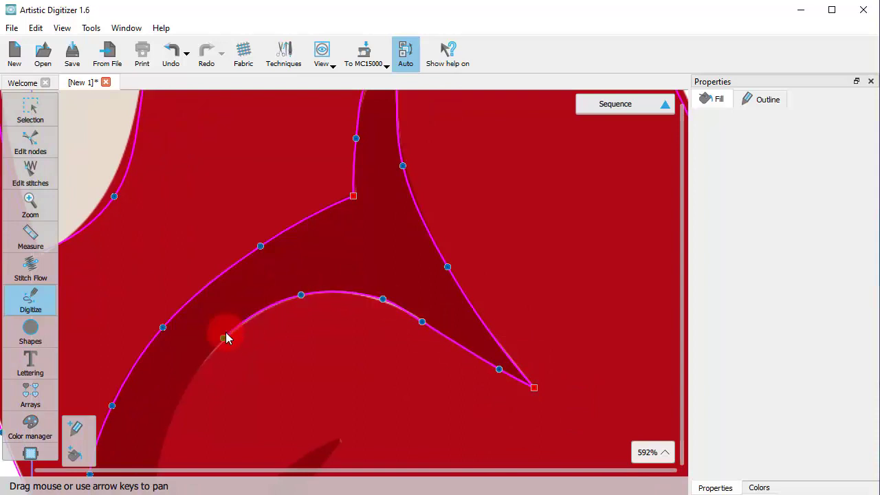
left_click(220, 344)
- Trace the inner arch of the dark marking down to a corner where it meets the small curl
scroll(167, 434, "down", 4)
left_click(162, 346)
scroll(162, 347, "down", 4)
left_click(159, 351)
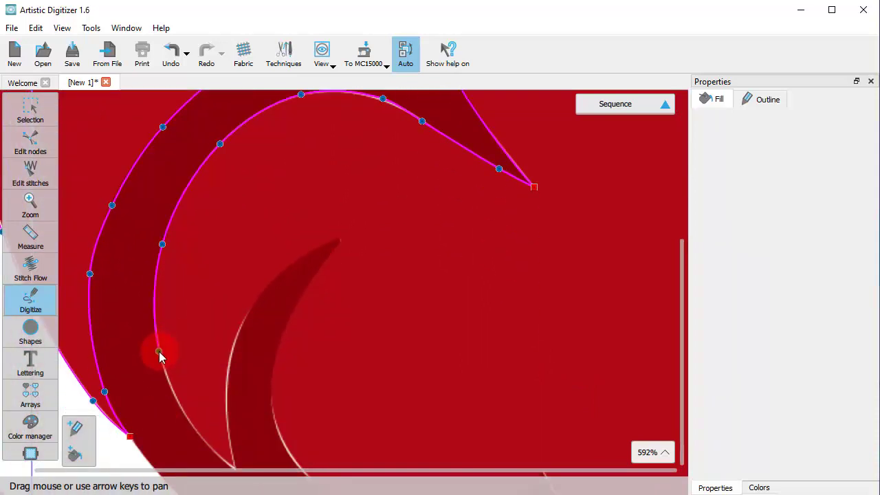
scroll(178, 349, "down", 4)
left_click(201, 337)
left_click(242, 373)
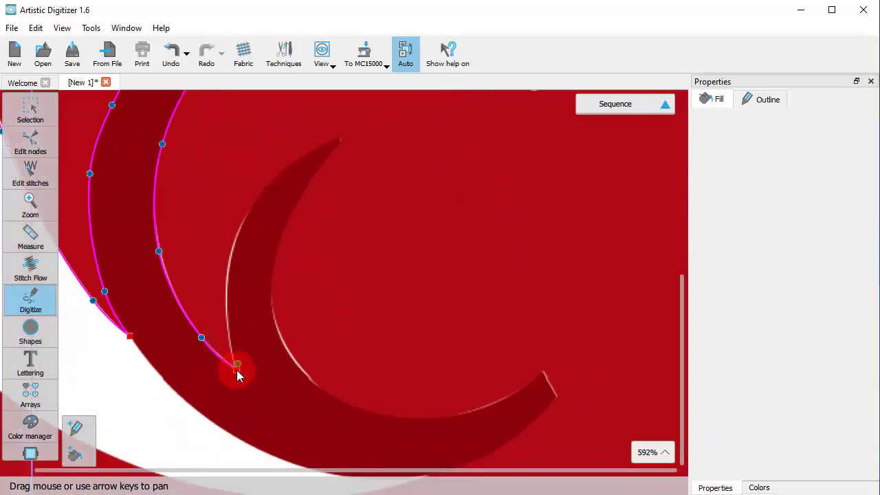
- Trace the small dark curl's outer edge from the junction up to its pointed tip
left_click(230, 329)
left_click(231, 255)
left_click(270, 184)
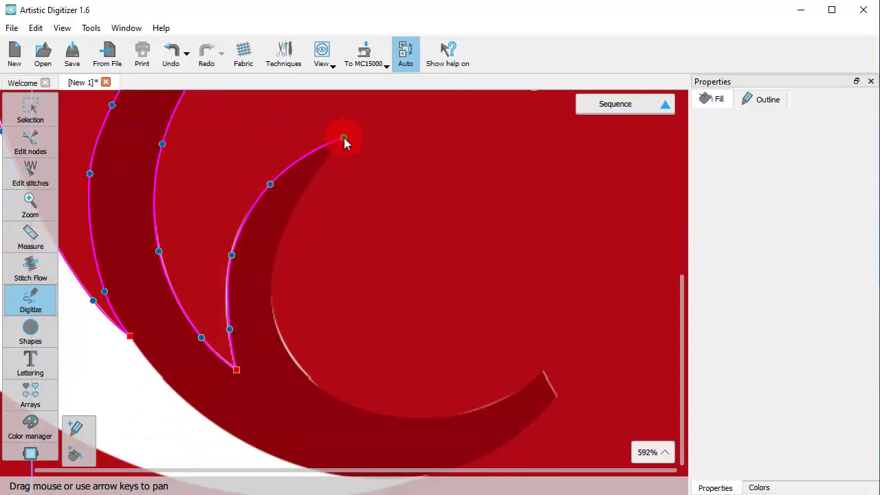
left_click(344, 138)
- Trace the small curl's inner edge from its tip down and around towards the marking's blunt end
left_click(307, 181)
left_click(271, 257)
left_click(285, 348)
scroll(368, 416, "down", 2)
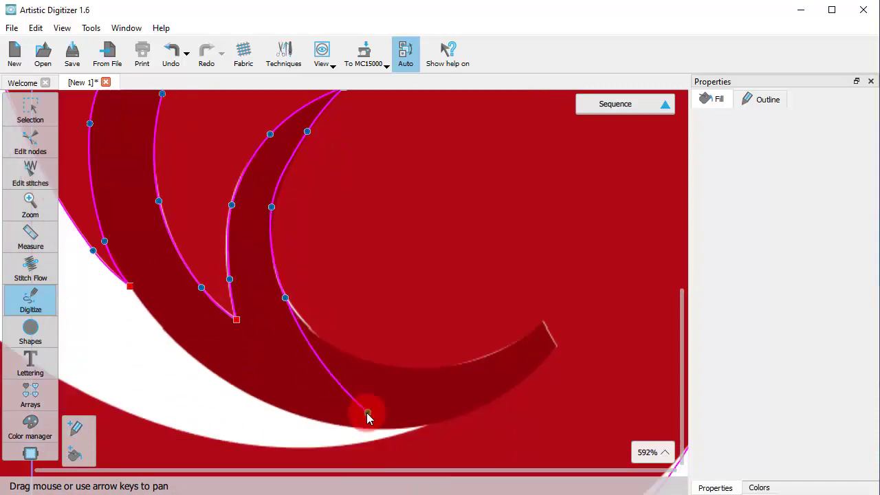
scroll(368, 415, "down", 1)
left_click(394, 341)
left_click(507, 320)
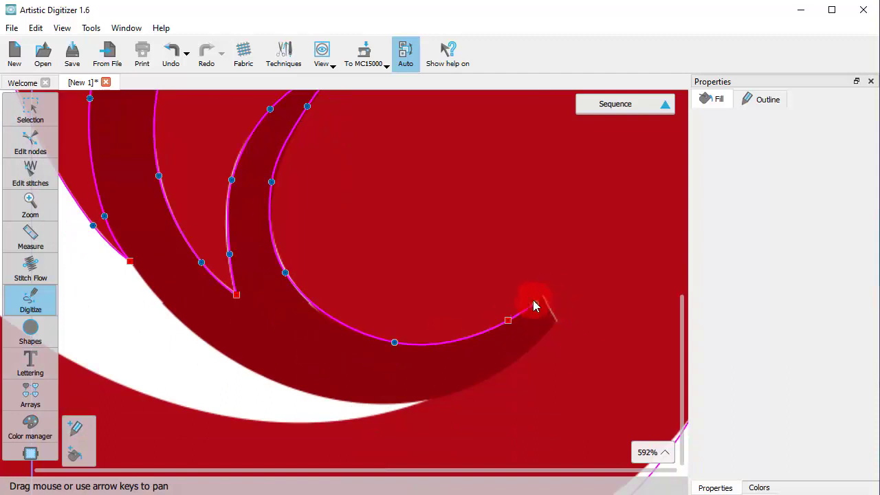
- Trace around the dark marking's blunt end and back along its lower outer edge toward the white gap
left_click(542, 297)
left_click(557, 321)
left_click(519, 355)
left_click(451, 394)
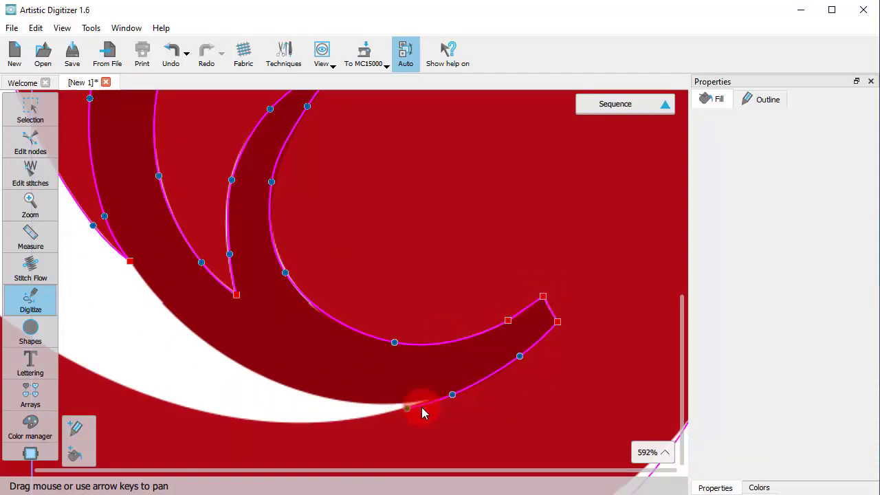
- Continue the outline along the lower edge of the white gap, following the inner curve of the tail
scroll(420, 409, "down", 3)
left_click(303, 347)
left_click(108, 305)
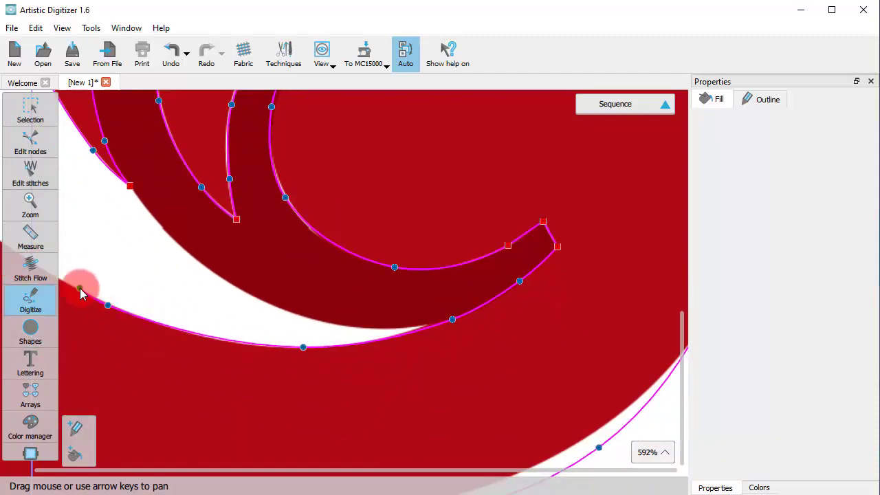
key("space")
left_click_drag(62, 280, 430, 427)
left_click(294, 322)
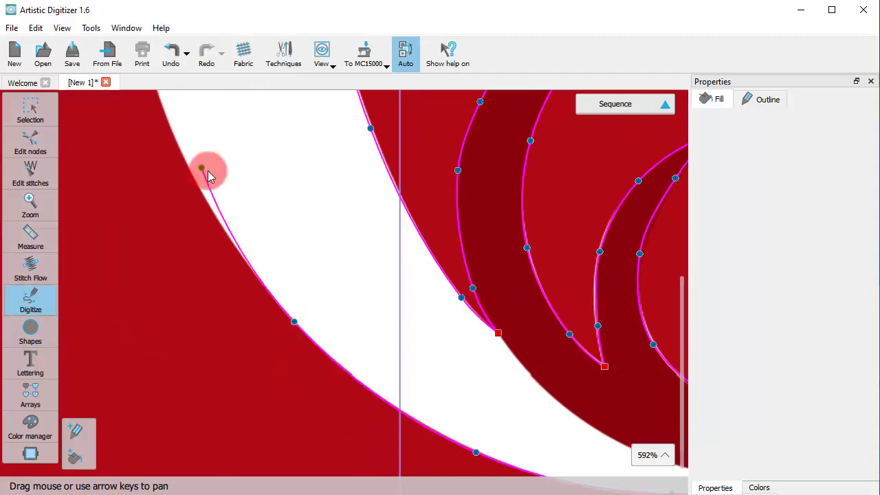
- Trace the tail's inner edge upward along the white gap to the corner where the light tail tip begins
scroll(124, 147, "up", 13)
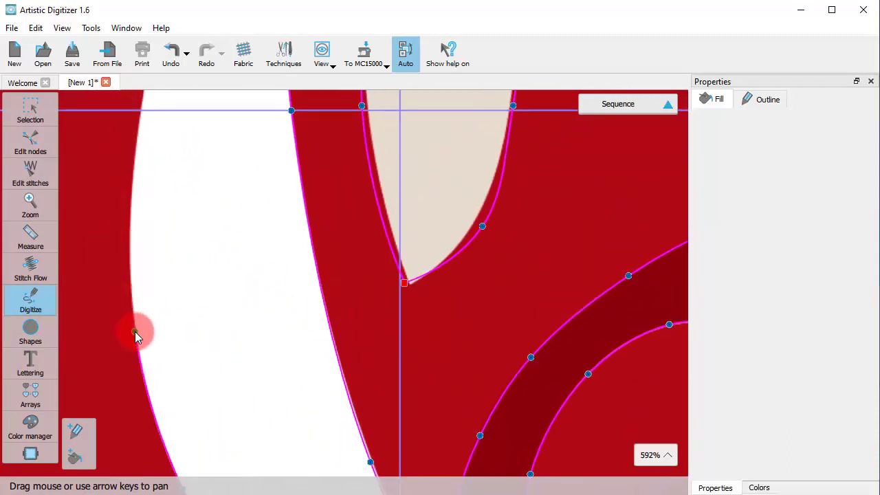
left_click(134, 173)
left_click(135, 115)
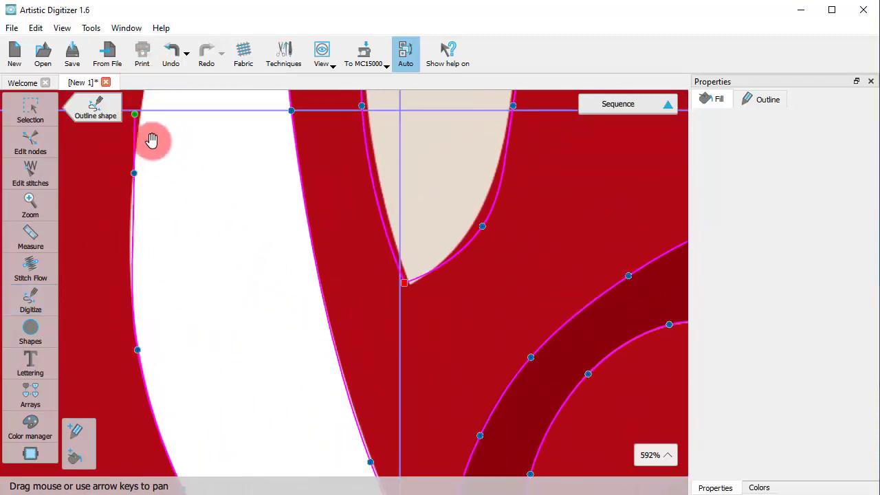
left_click_drag(151, 140, 281, 379)
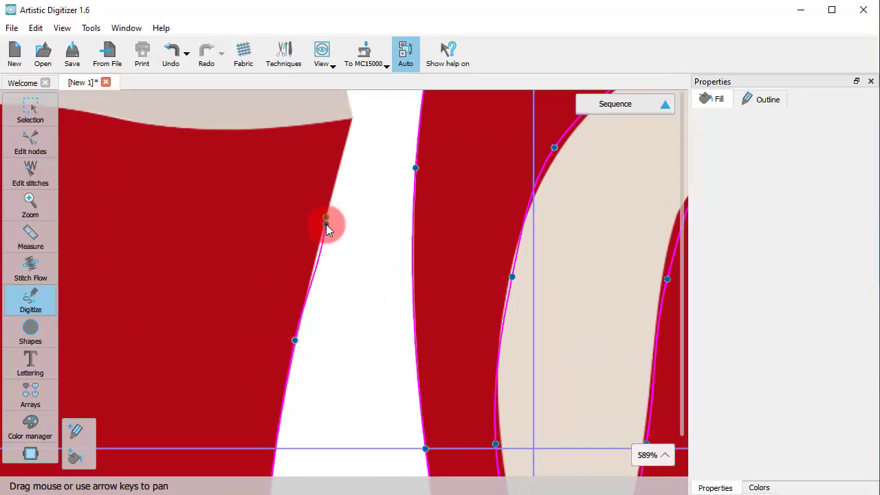
left_click(326, 224)
left_click(353, 118)
- Trace the wavy boundary between the red tail and its light tip, closing the body outline at its starting node
left_click(312, 123)
left_click(211, 129)
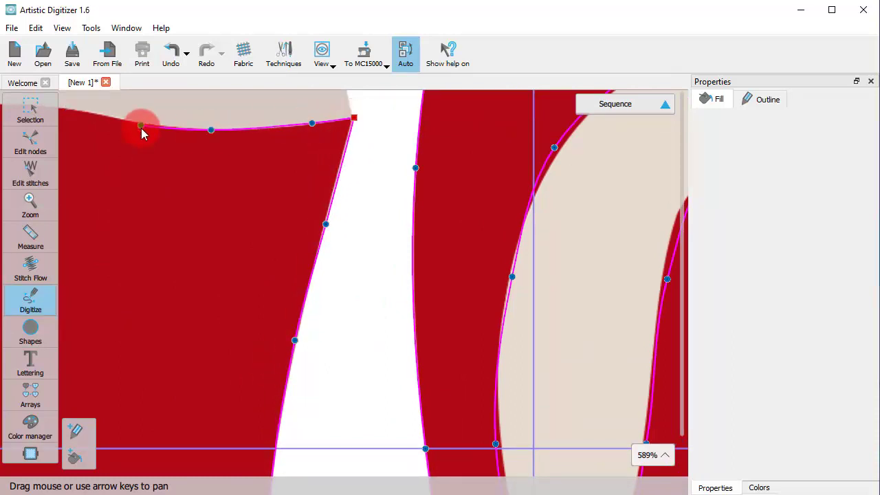
left_click(135, 122)
left_click(76, 130)
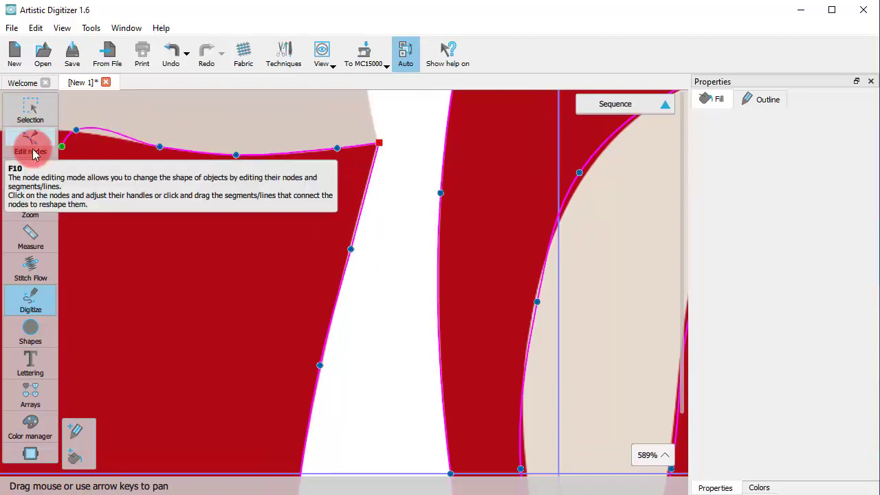
left_click_drag(281, 199, 554, 280)
left_click(264, 212)
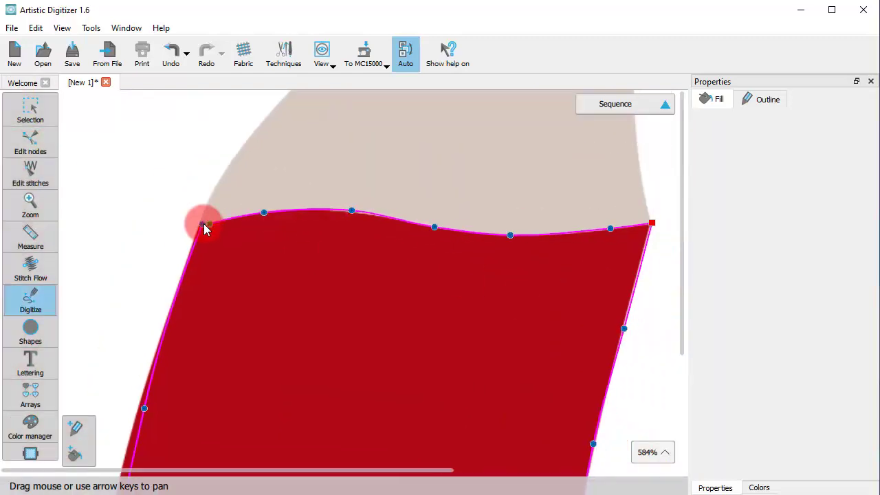
left_click(202, 224)
scroll(273, 265, "down", 8)
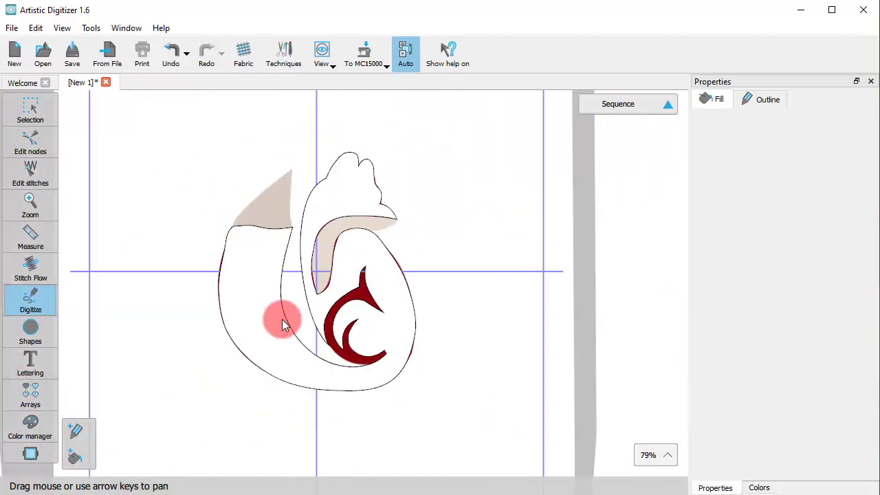
scroll(253, 248, "up", 1)
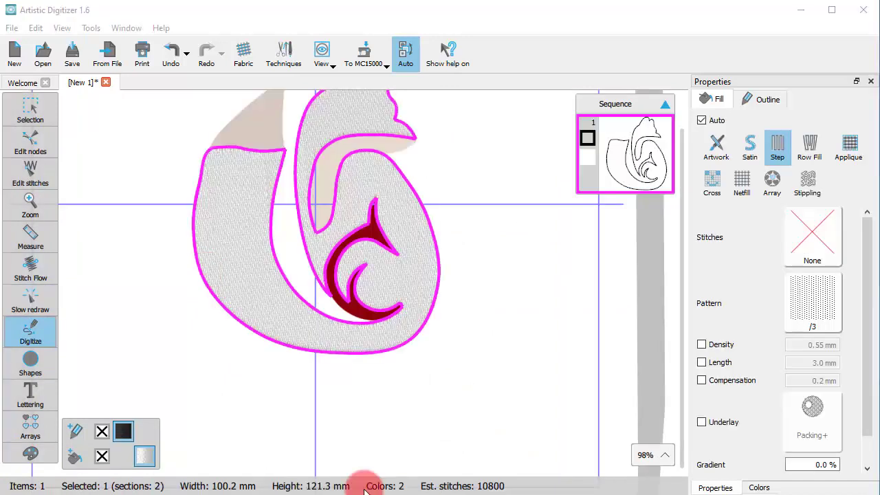
- Set the body shape's fill to the red JANOME thread colour 202 Vermilion
left_click(74, 456)
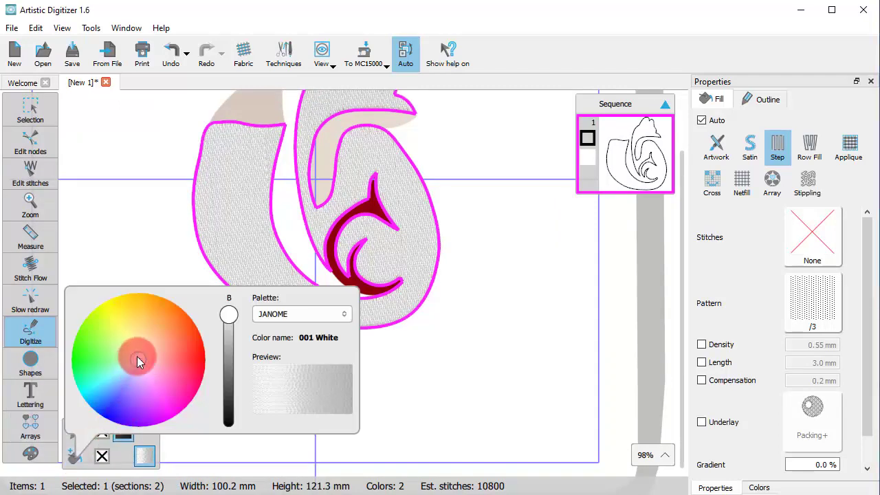
mouse_move(137, 356)
left_mouse_down()
mouse_move(190, 359)
mouse_move(188, 336)
mouse_move(197, 343)
left_mouse_up()
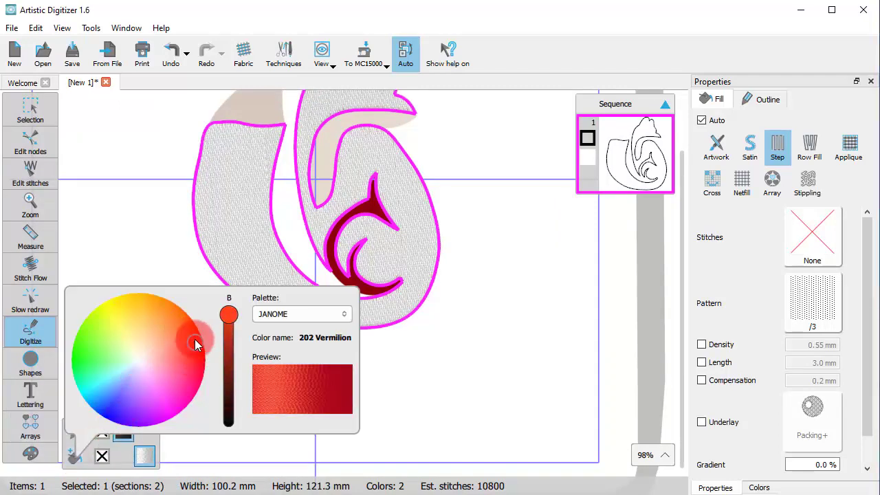
left_click(309, 355)
scroll(290, 218, "down", 3)
scroll(223, 258, "up", 5)
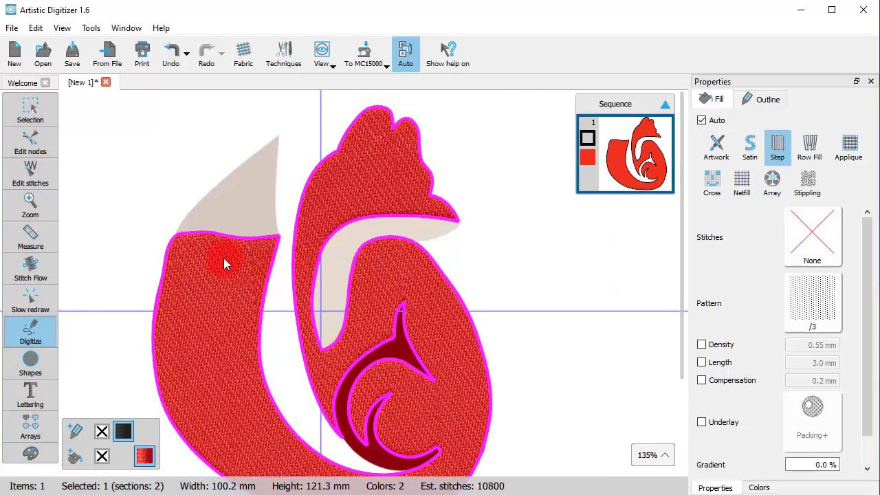
scroll(245, 249, "down", 1)
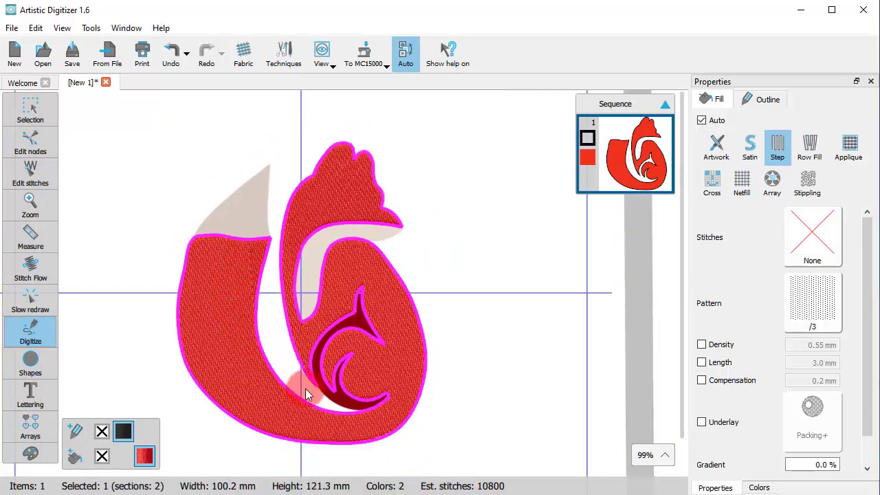
- Set the backdrop to display above the embroidery and inspect how the traced edges match it
left_click(62, 28)
mouse_move(207, 59)
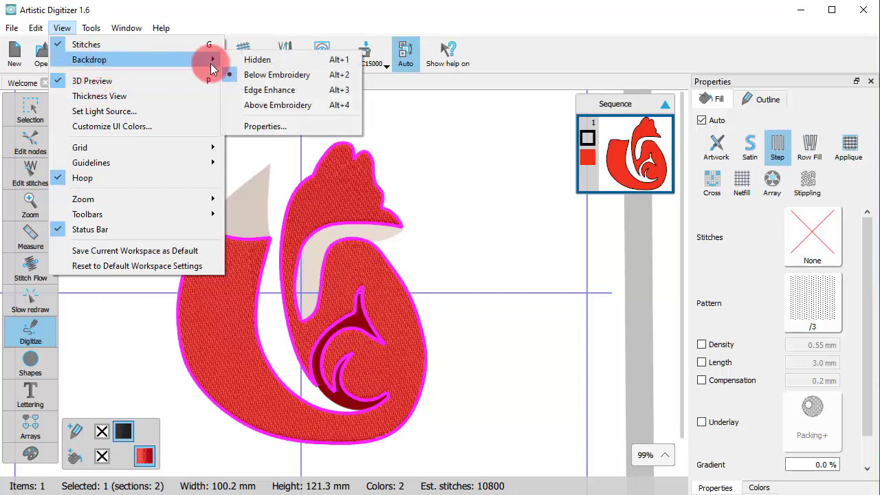
left_click(275, 105)
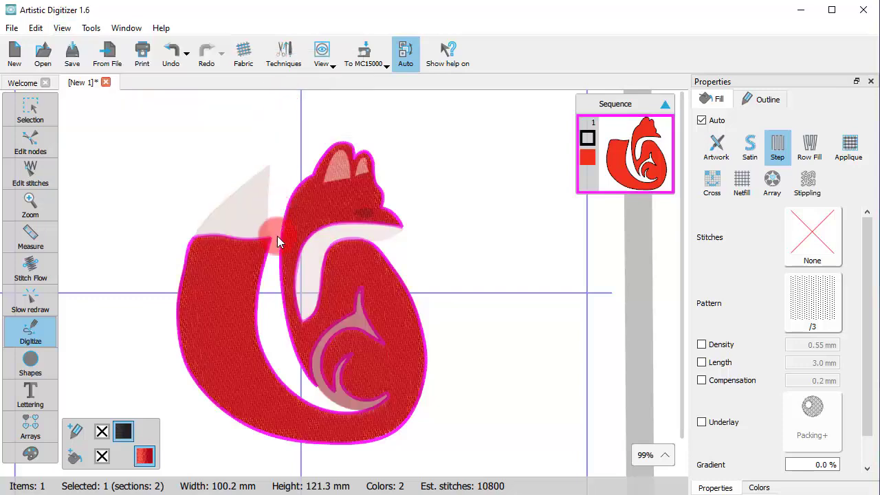
scroll(305, 339, "up", 3)
scroll(238, 265, "up", 3)
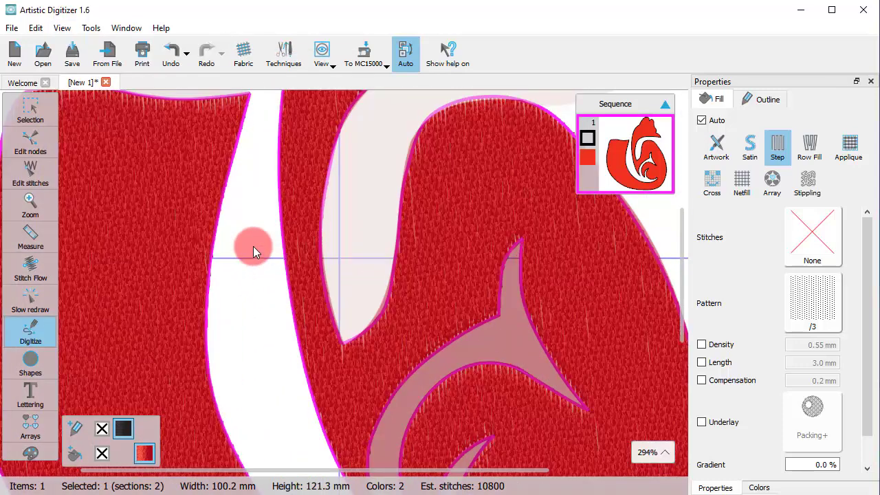
- Switch the body shape to node editing and move the node at its lower-right bend onto the backdrop's edge
key("Escape")
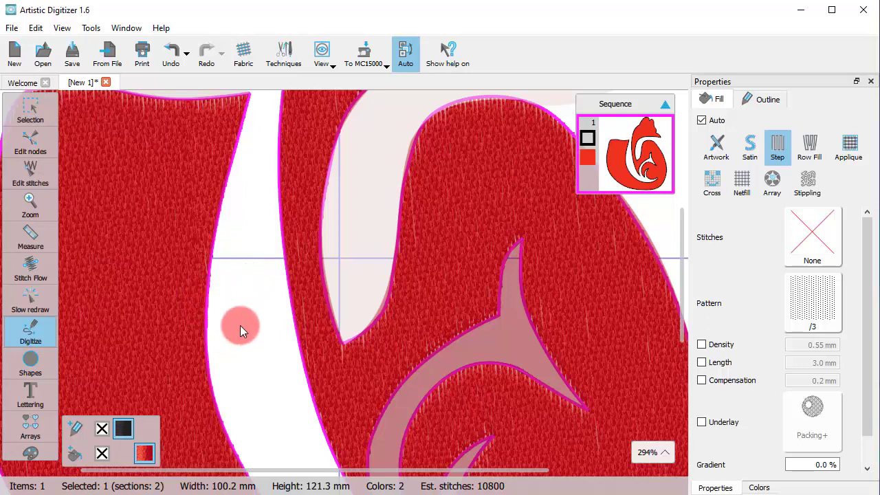
key("Escape")
scroll(264, 319, "down", 3)
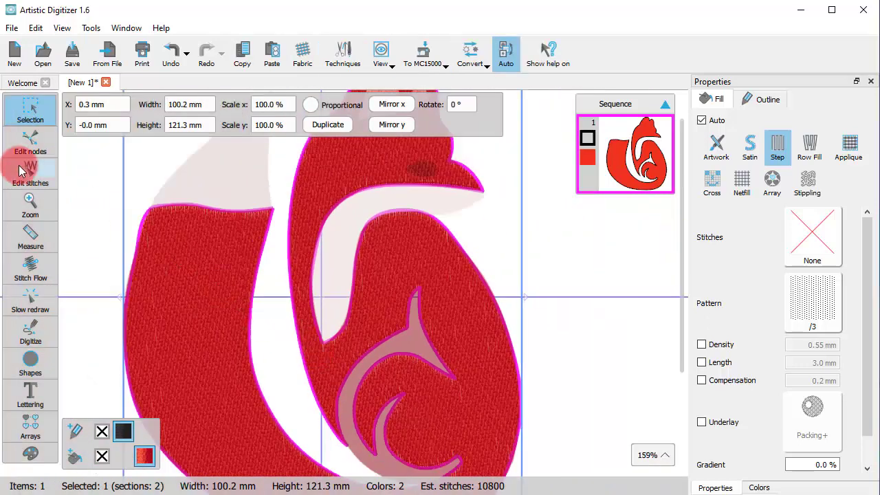
left_click(30, 140)
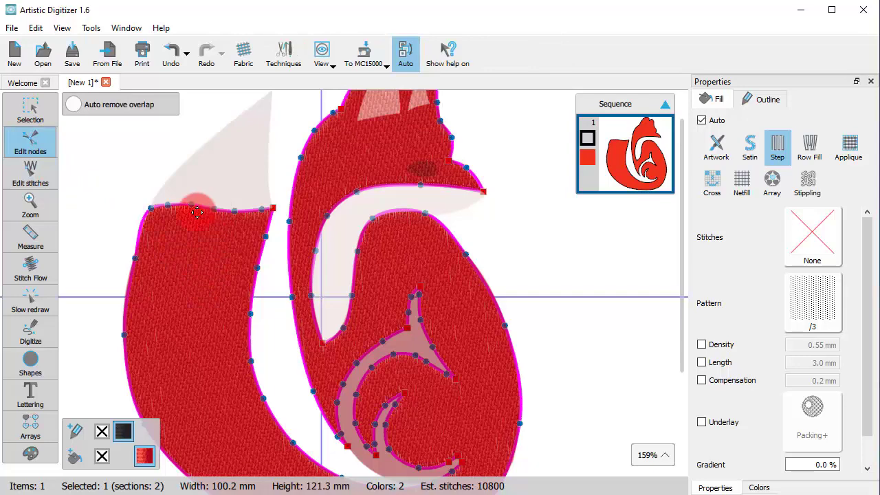
scroll(232, 313, "down", 2)
scroll(369, 428, "up", 5)
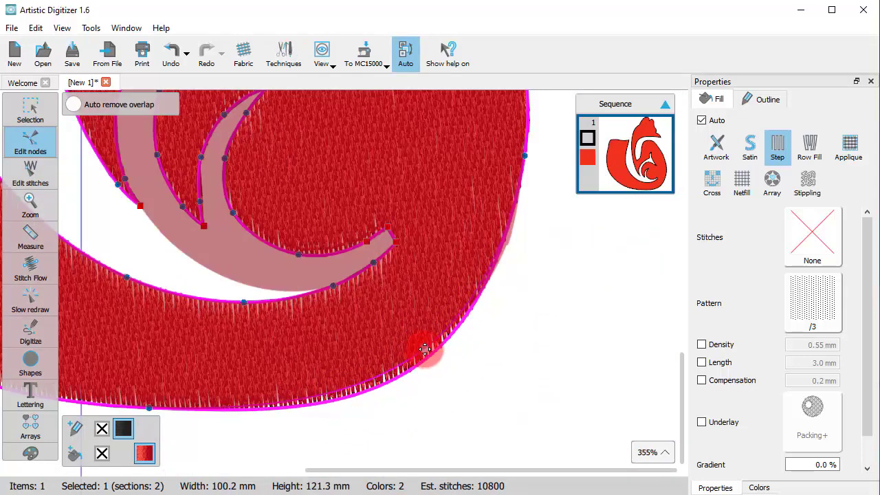
left_click(424, 349)
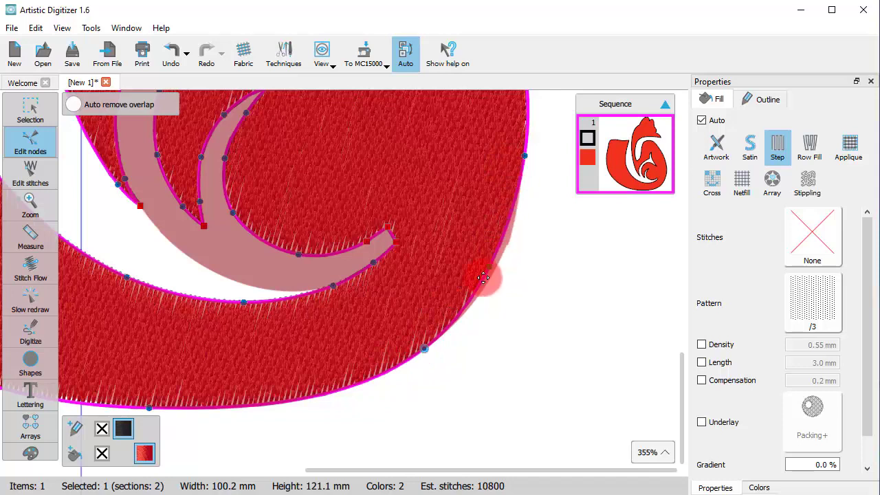
- Convert the node at the body's lower-right bend to a smooth node and adjust its handle to follow the backdrop
right_click(425, 347)
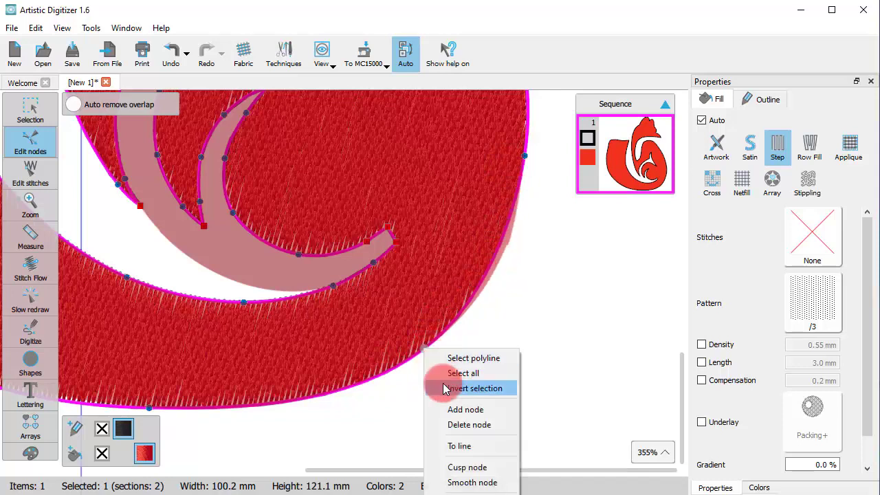
left_click(474, 481)
mouse_move(506, 263)
left_mouse_down()
mouse_move(532, 206)
mouse_move(515, 260)
left_mouse_up()
scroll(413, 415, "down", 6)
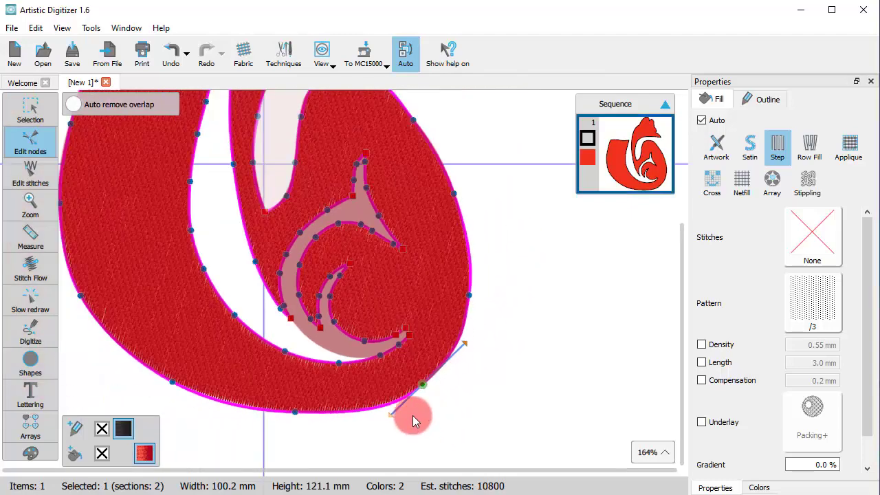
- Move the node at the haunch's upper bend outward onto the backdrop edge beside the light chest band
scroll(416, 362, "up", 8)
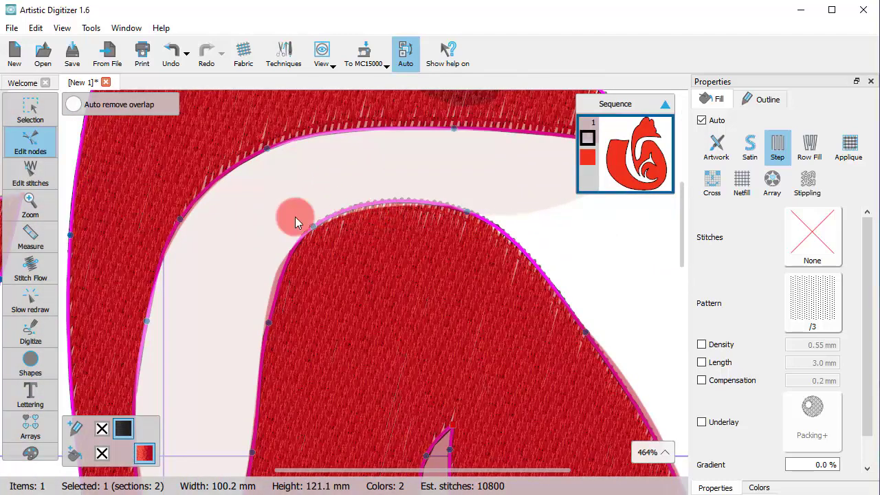
left_click_drag(312, 227, 284, 258)
scroll(347, 282, "down", 8)
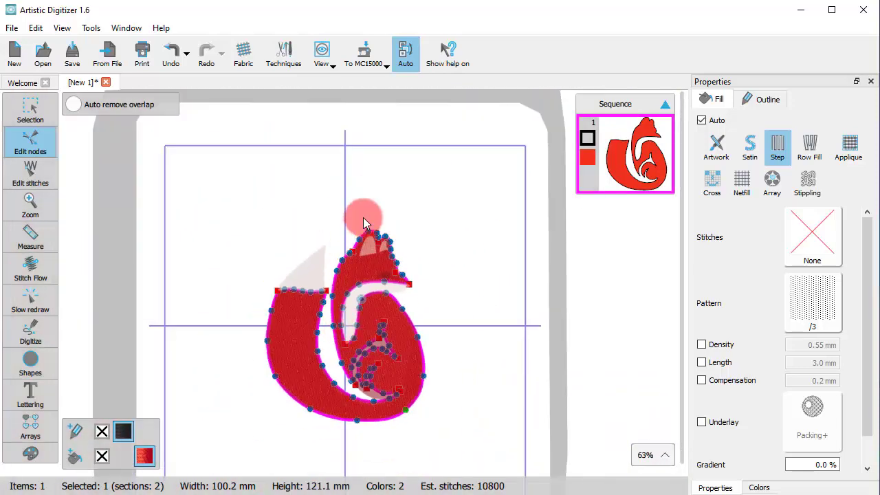
scroll(346, 358, "up", 3)
scroll(347, 321, "up", 4)
scroll(381, 249, "down", 7)
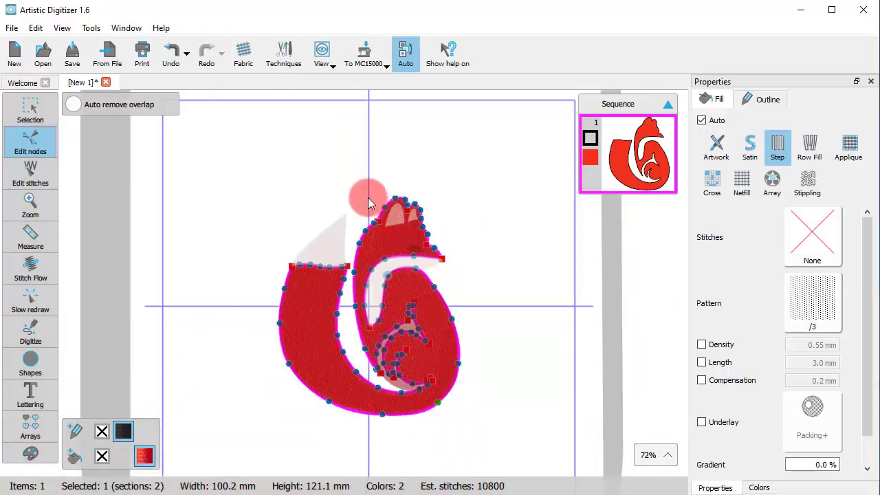
scroll(389, 417, "up", 3)
scroll(389, 417, "up", 2)
scroll(378, 349, "down", 3)
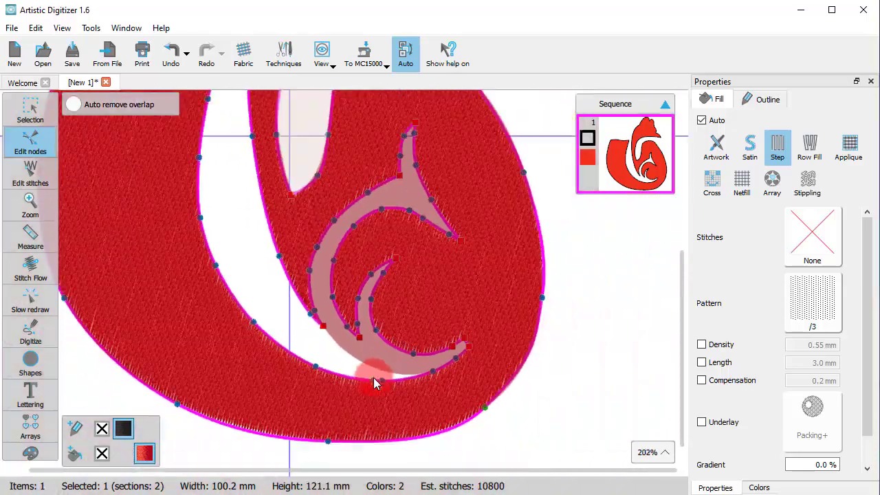
- Trace the fox's light tail tip with the Outline shape tool as a closed shape, starting and ending at its lower-left corner
left_click(43, 121)
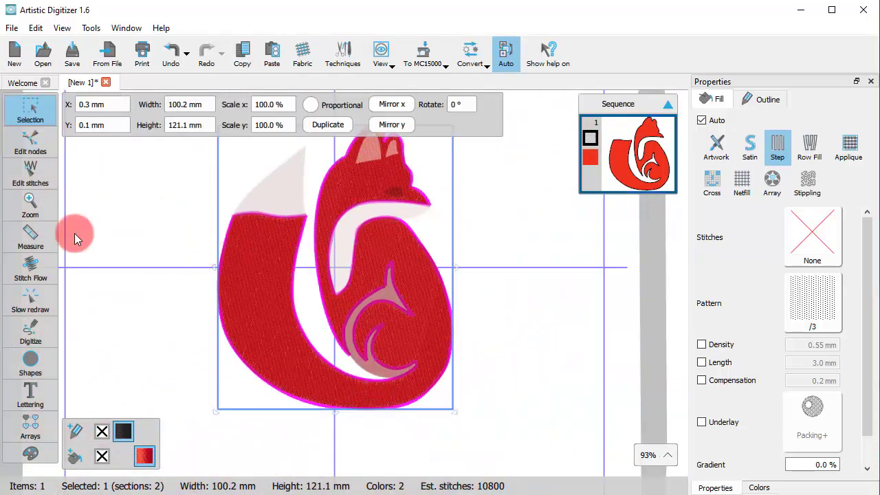
left_click(32, 336)
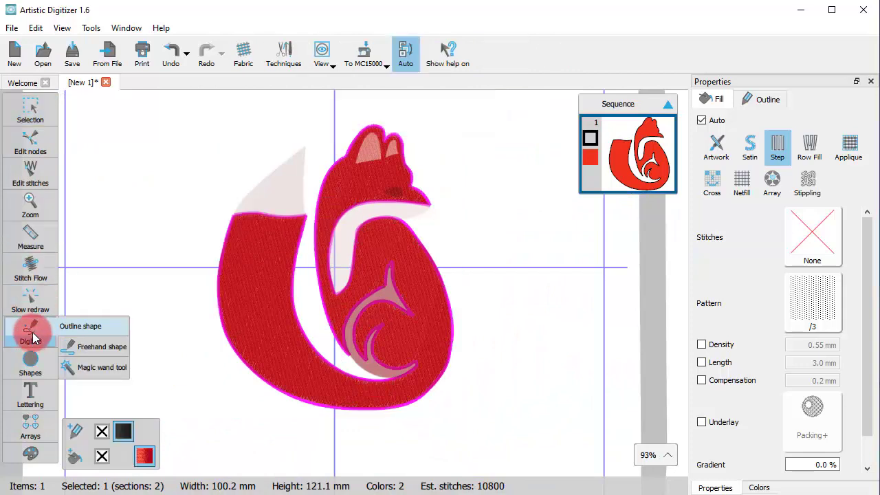
scroll(258, 196, "up", 5)
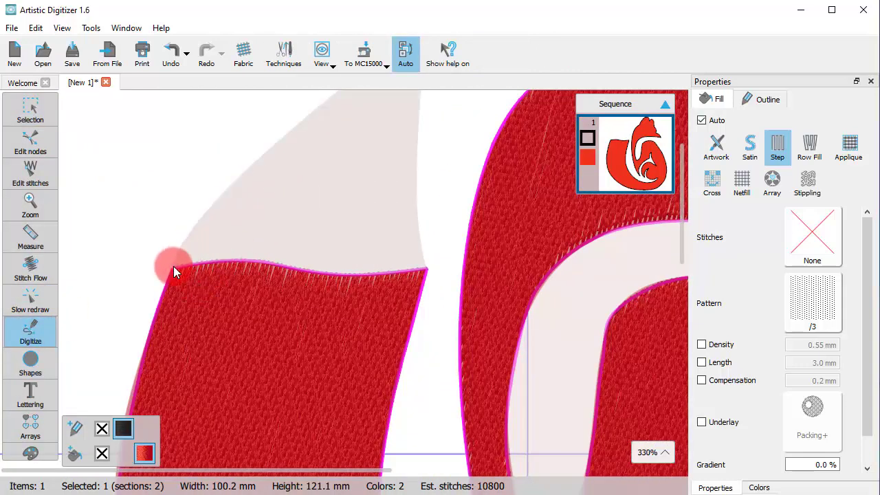
left_click(173, 266)
left_click(197, 226)
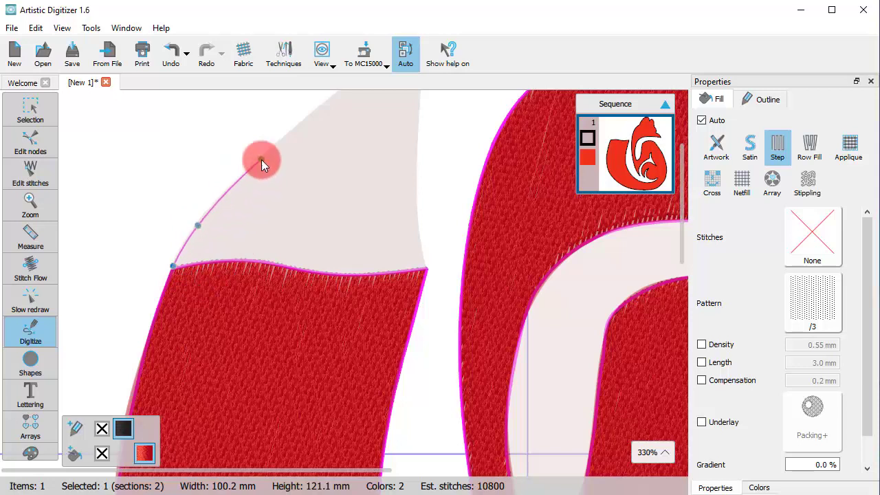
left_click(264, 154)
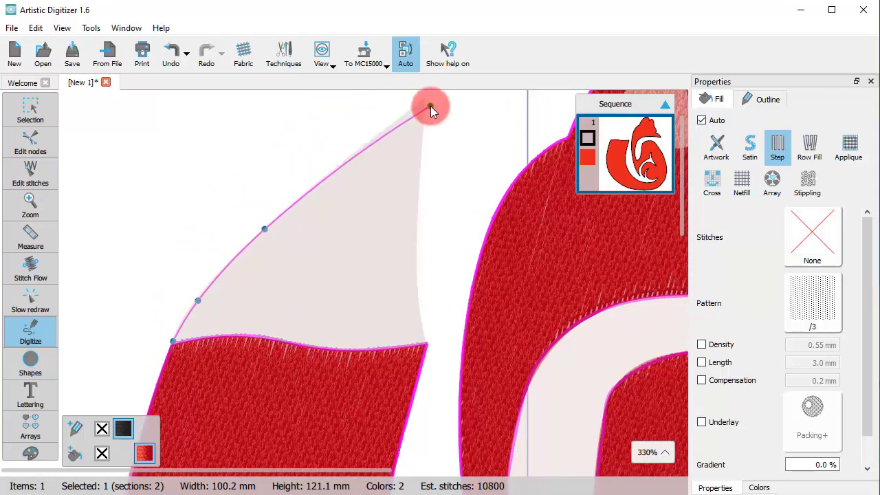
left_click(430, 106)
left_click(172, 396)
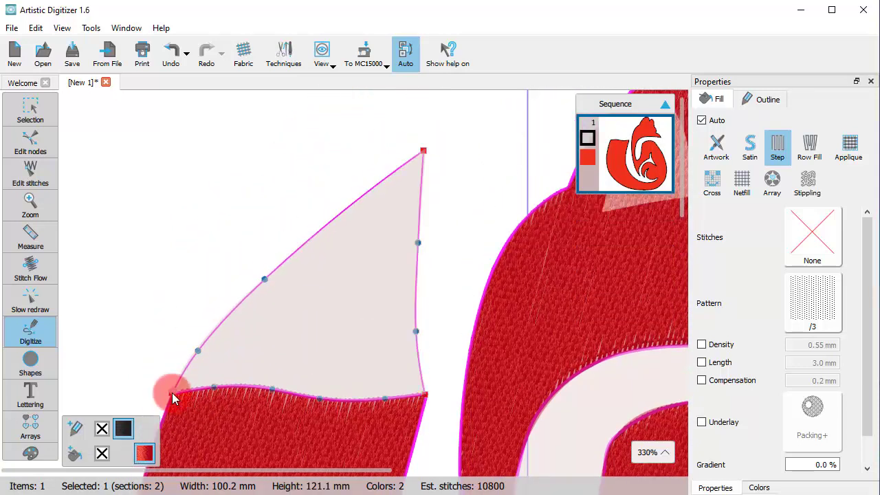
- Finish the closed outline of the light tail tip and leave the digitizing tool
right_click(172, 392)
left_click(227, 417)
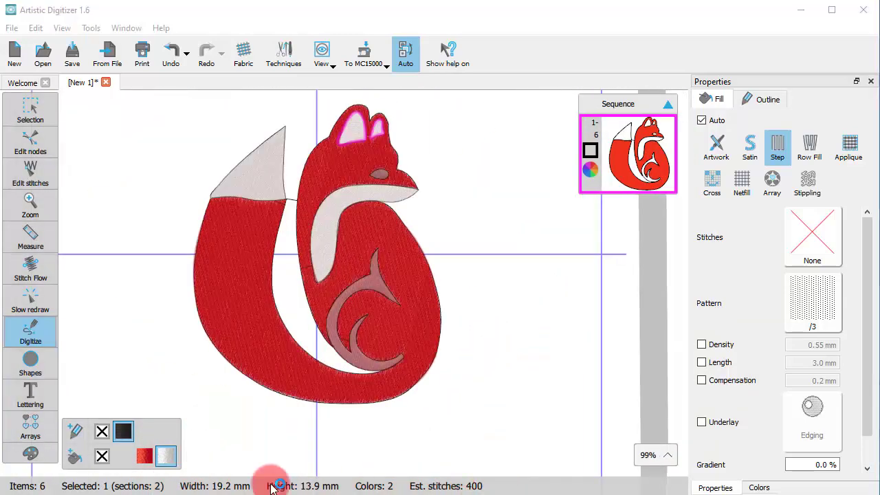
key("Escape")
- Set the fill colour of the swirl shape on the haunch to a dark red from the JANOME palette
left_click(367, 342)
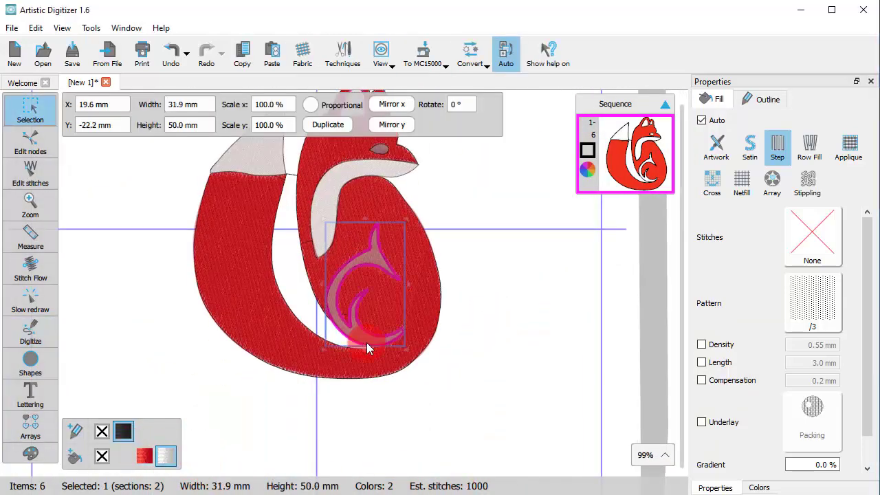
left_click(114, 430)
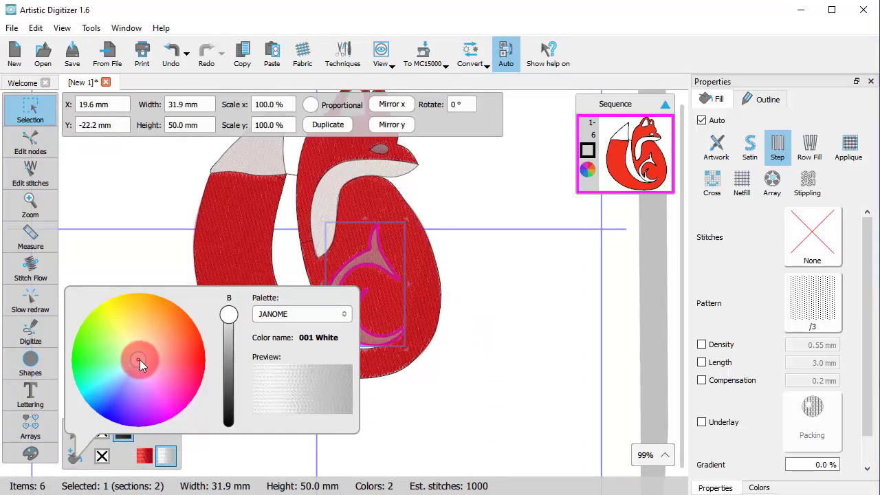
mouse_move(140, 359)
left_mouse_down()
mouse_move(175, 405)
mouse_move(195, 353)
left_mouse_up()
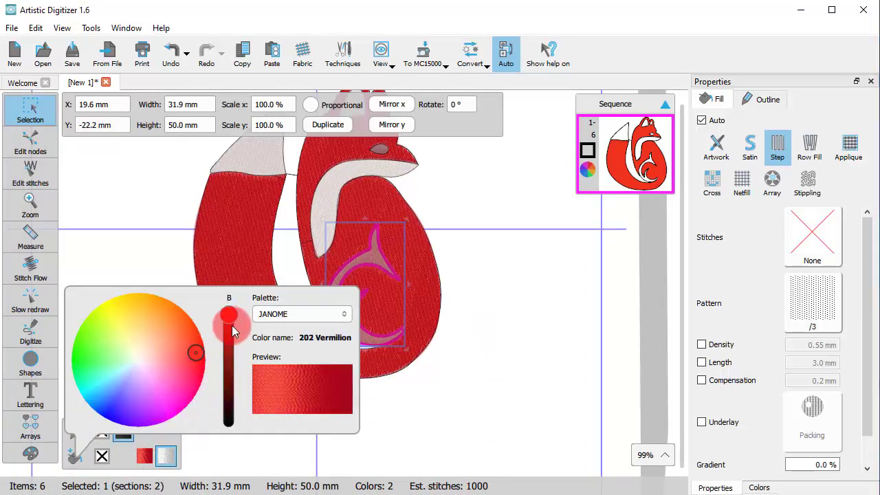
left_click_drag(232, 331, 238, 366)
left_click(480, 399)
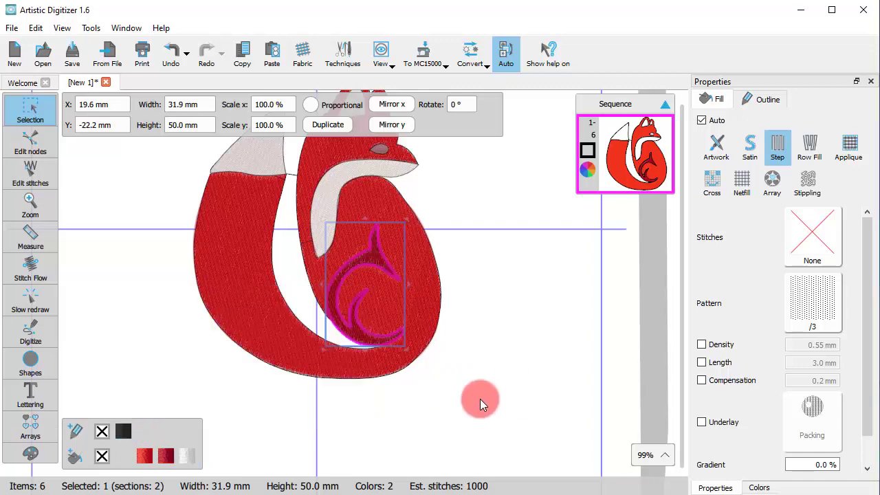
left_click(503, 367)
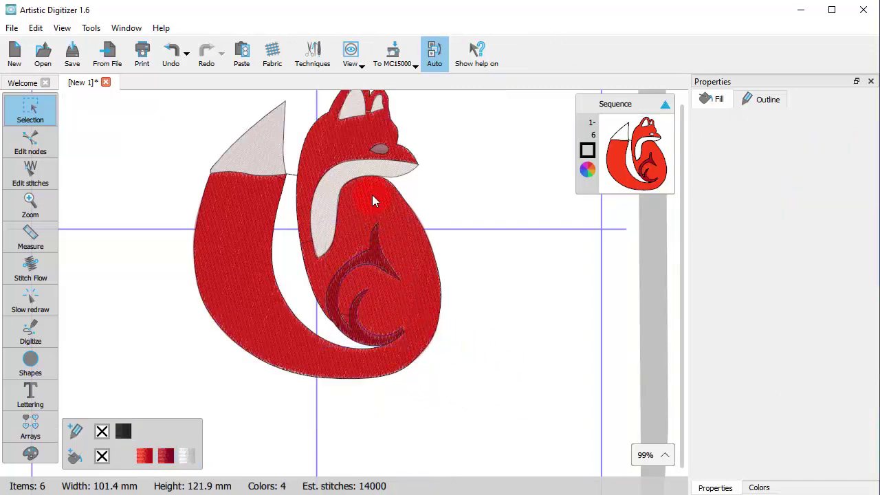
- Fill the fox's eye with the same dark red as the haunch swirl
scroll(355, 262, "down", 1)
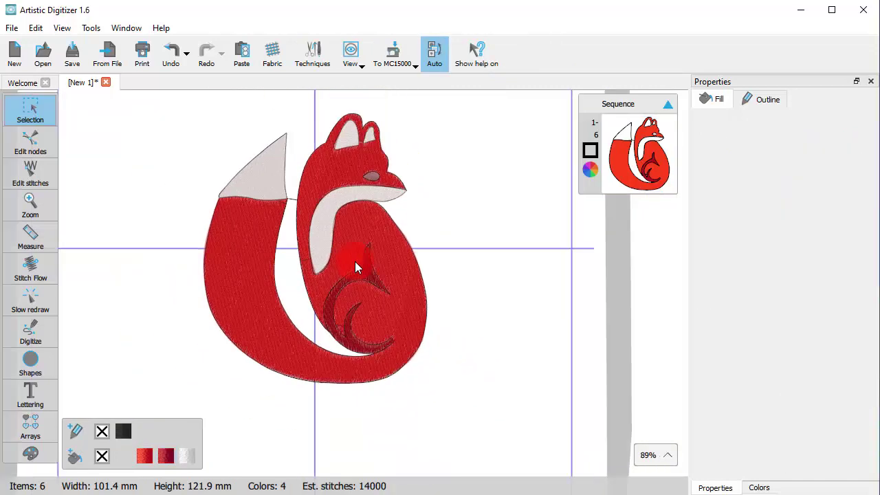
left_click(372, 176)
left_click(165, 456)
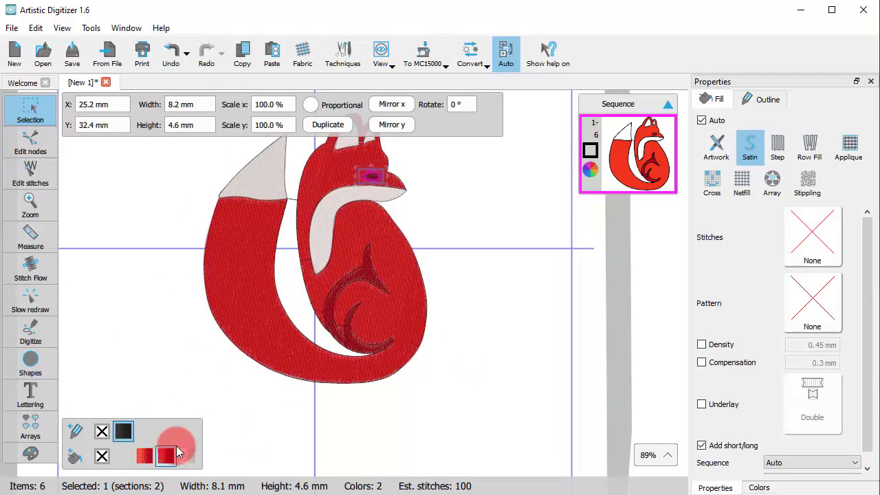
left_click(548, 329)
- Select all shapes of the fox and remove their outline colour so that only the fills are stitched
scroll(372, 195, "up", 5)
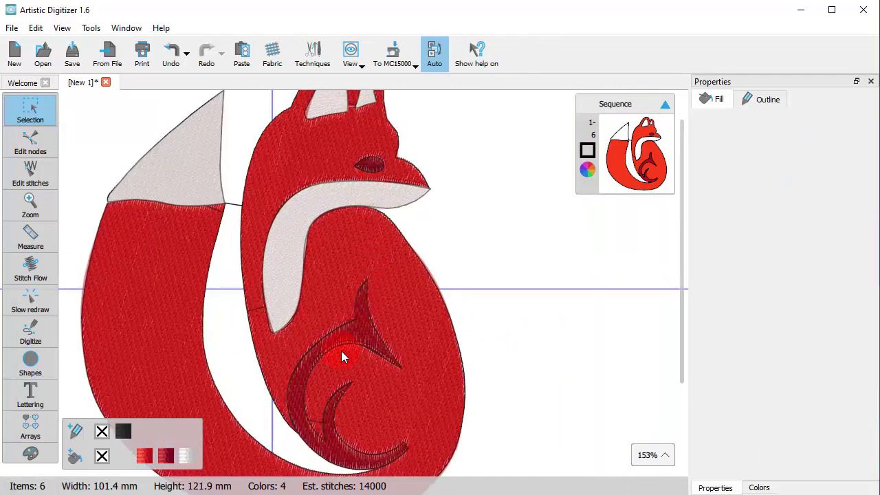
scroll(345, 251, "down", 5)
scroll(345, 251, "up", 1)
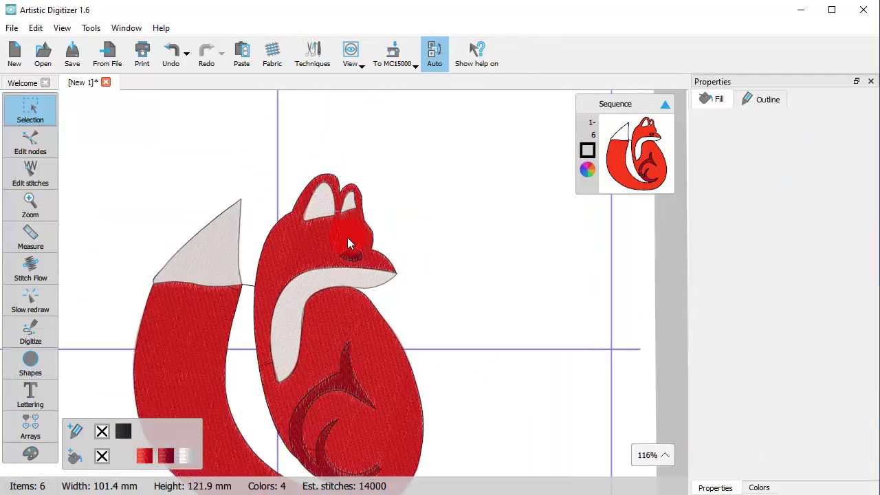
left_click(324, 209)
key("ctrl+a")
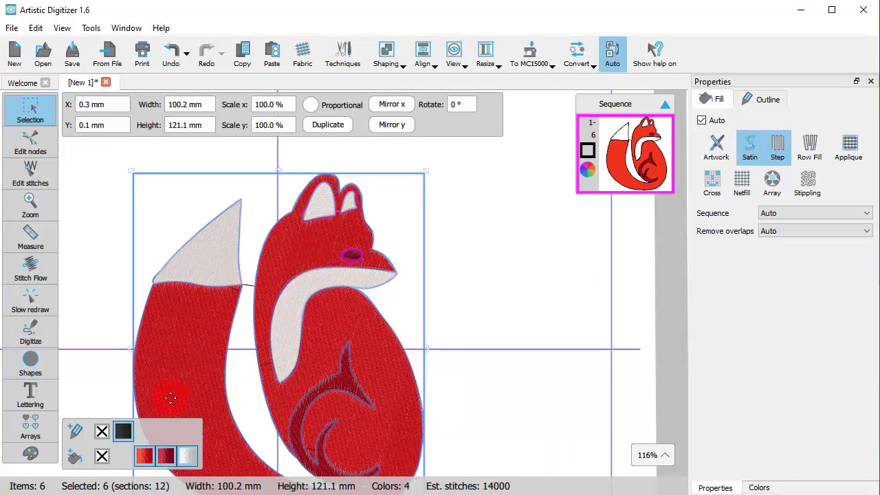
left_click(103, 432)
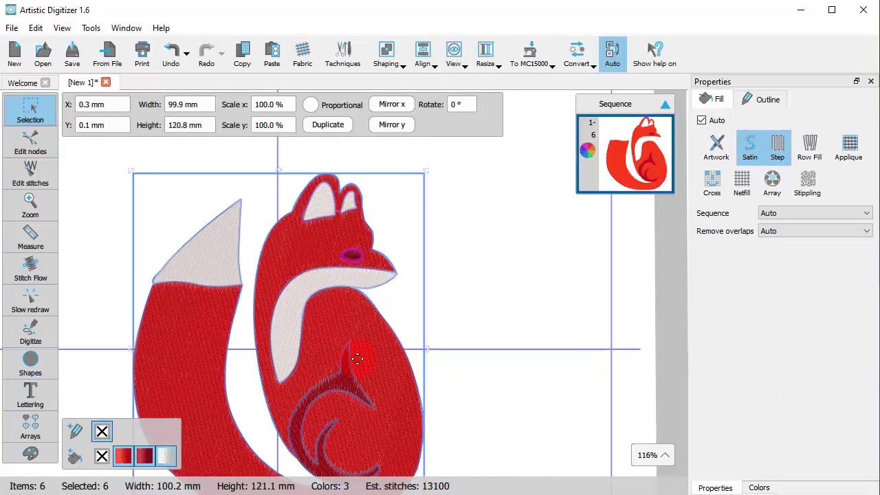
left_click(516, 372)
scroll(365, 247, "down", 2)
scroll(270, 303, "up", 1)
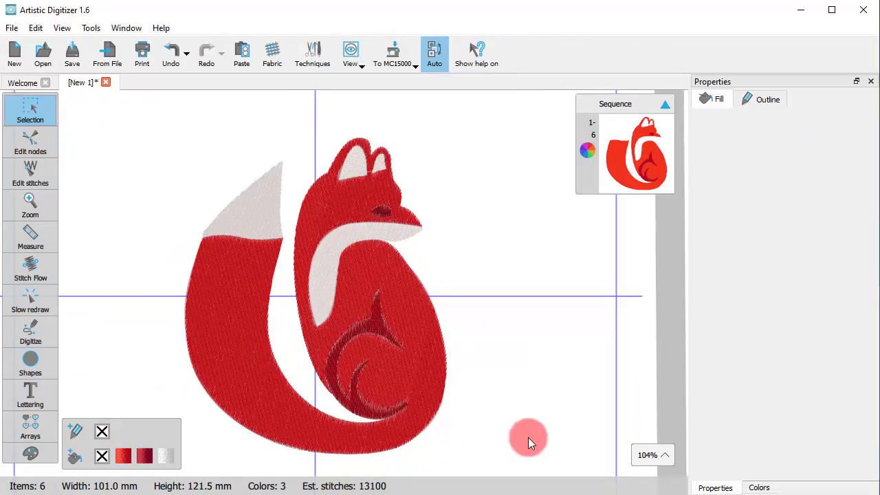
- Edit the nodes of the light inner ears and convert the small ear's lower edge segment to a straight line
scroll(374, 231, "up", 6)
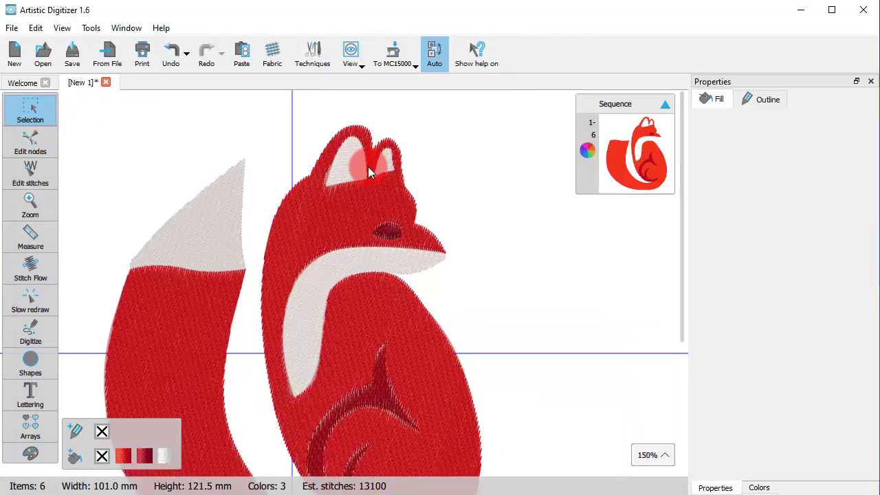
left_click(398, 165)
left_click(26, 140)
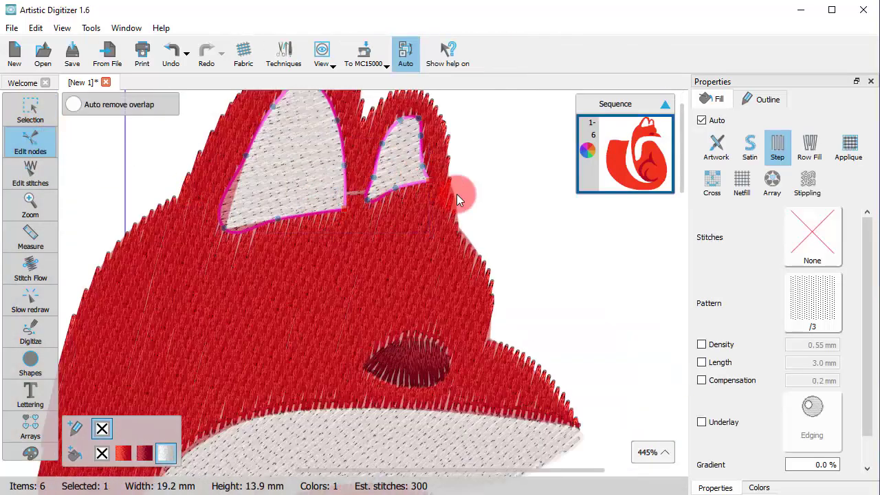
scroll(429, 171, "up", 3)
right_click(321, 205)
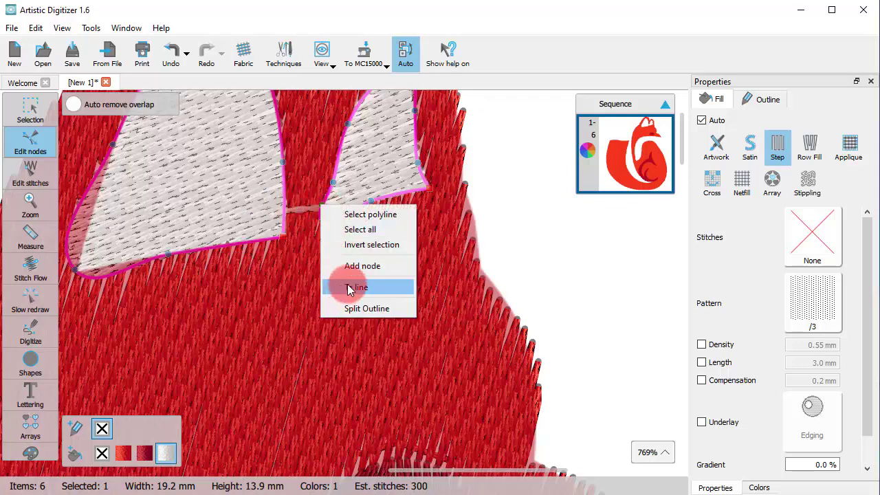
left_click(337, 284)
left_click(347, 230)
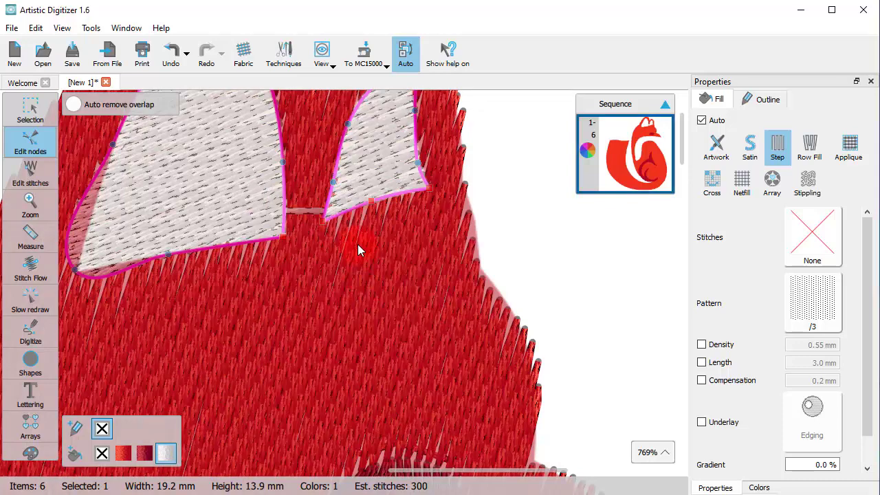
- Convert the two lower edge segments of the large inner ear to straight lines
scroll(334, 256, "down", 3)
right_click(182, 247)
left_click(206, 323)
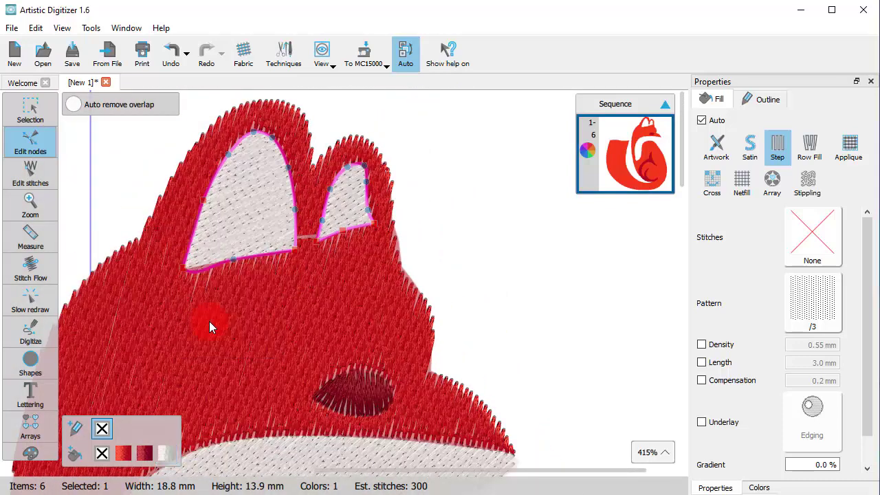
right_click(206, 264)
left_click(220, 334)
left_click(293, 300)
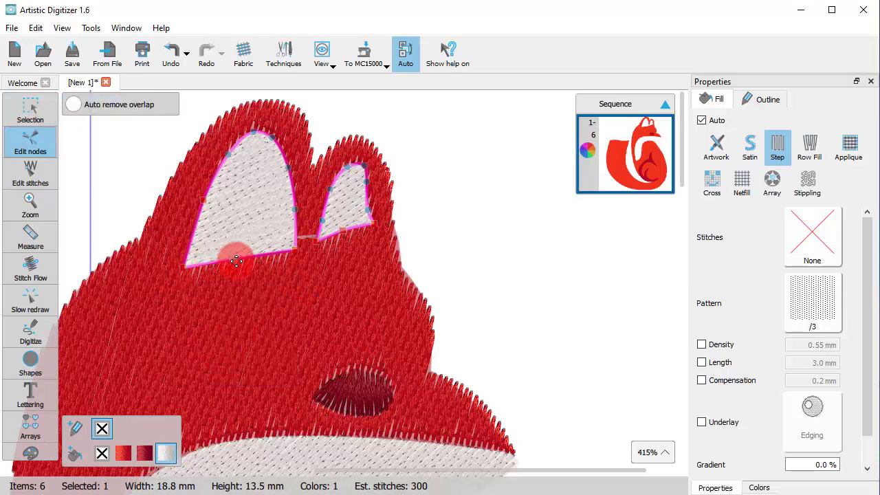
- Move the middle node of the large inner ear's lower edge slightly upward, and deselect the ears
left_click(236, 261)
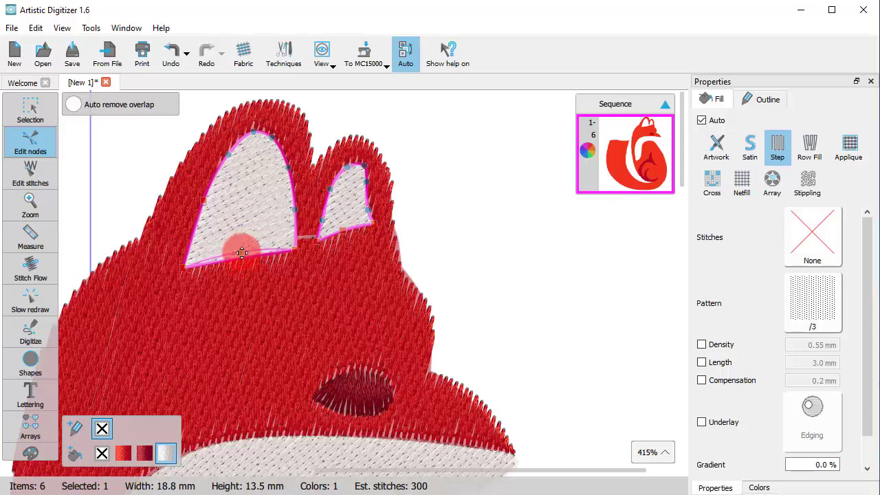
left_click_drag(242, 253, 241, 252)
left_click(36, 108)
scroll(169, 243, "down", 6)
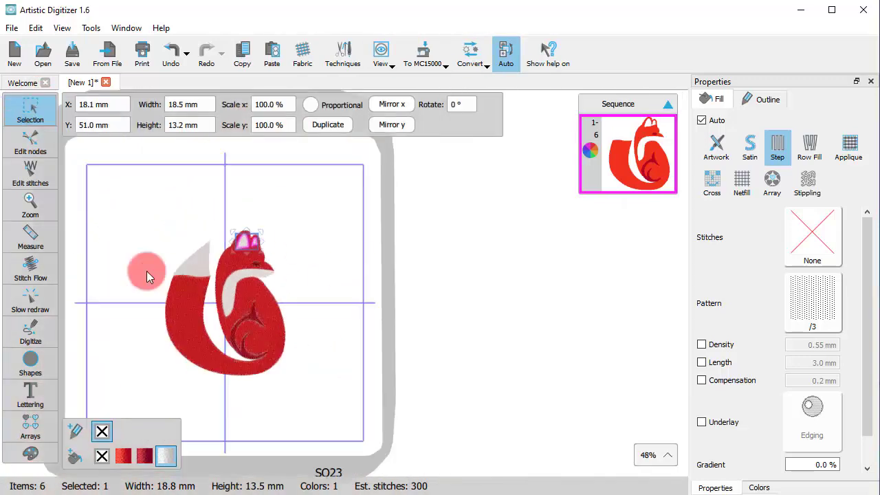
scroll(159, 296, "up", 2)
left_click(487, 271)
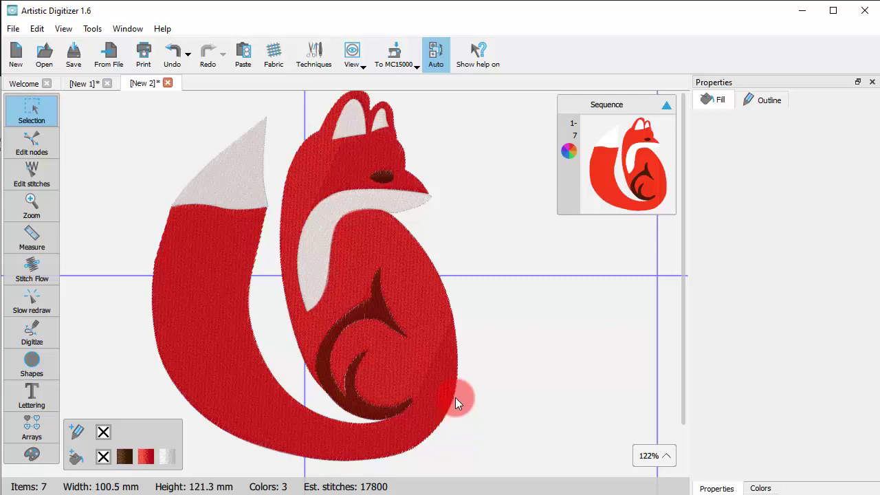
- Change the red body's fill type to Row Fill in the New 2 design
left_click(338, 164)
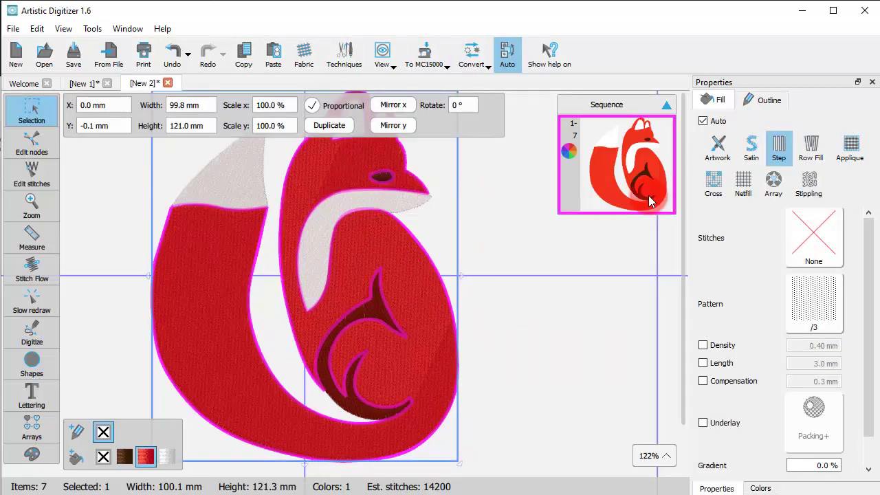
left_click(811, 145)
left_click(543, 371)
scroll(382, 413, "down", 2)
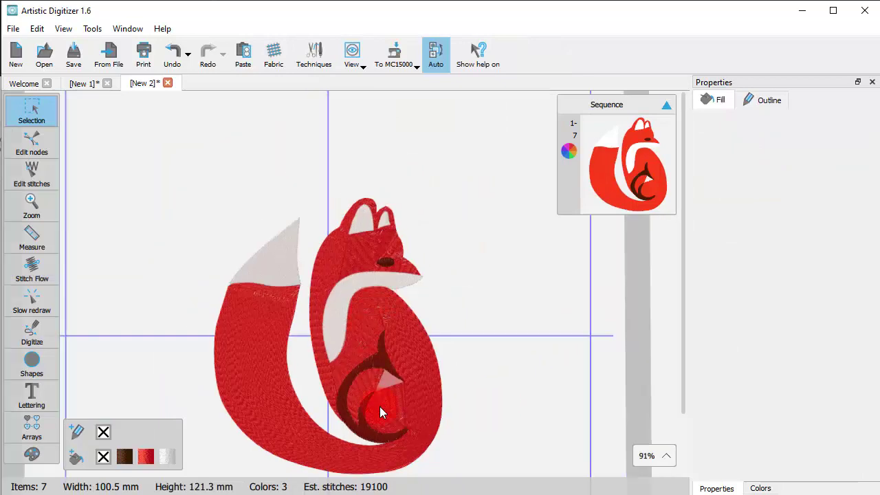
- Divide the red body's stitch flow with a line joining the two right-hand tips of the haunch swirl
scroll(382, 412, "up", 4)
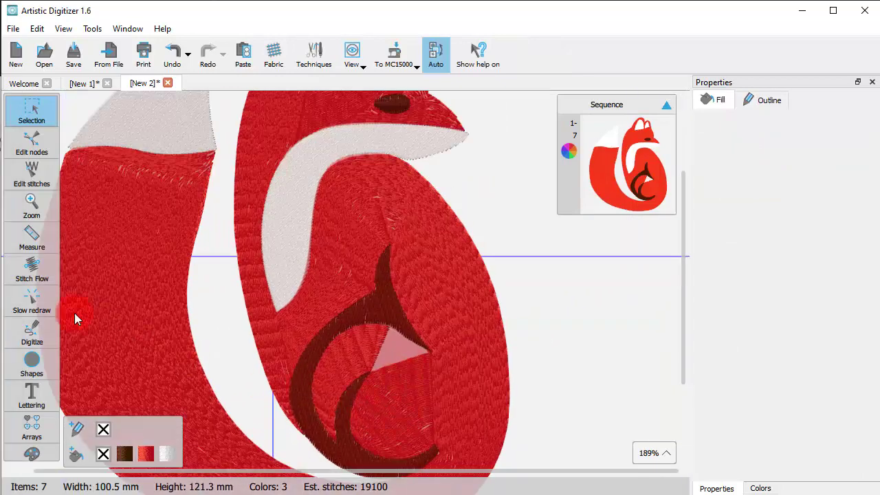
left_click(36, 274)
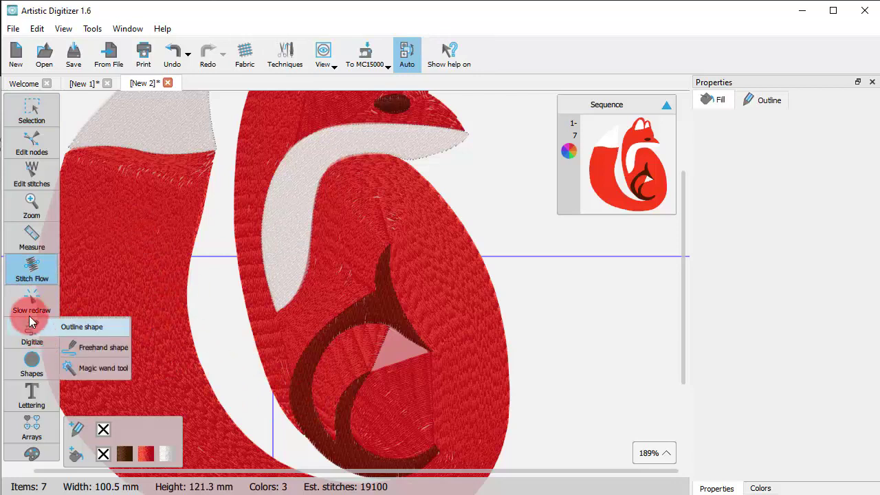
left_click(464, 384)
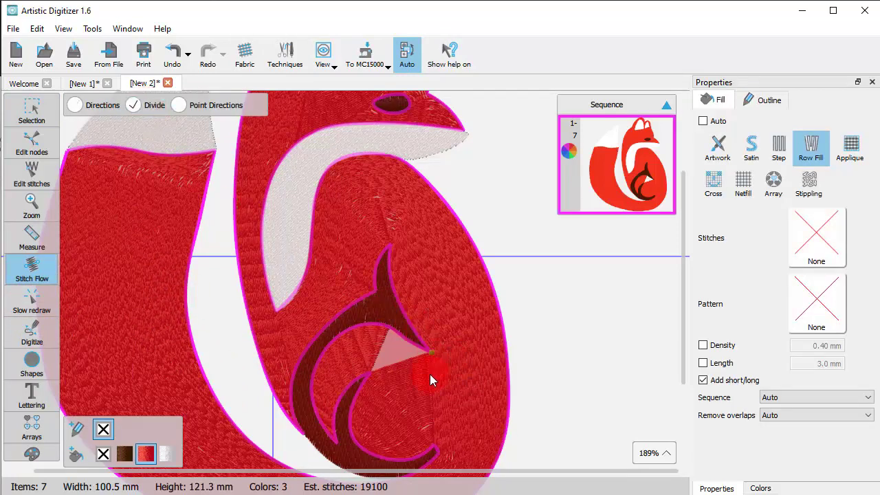
scroll(431, 434, "down", 3)
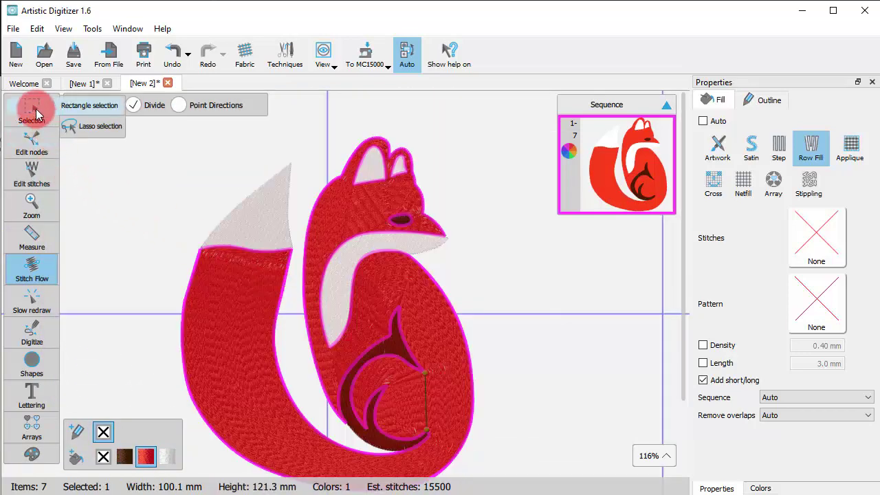
left_click(35, 113)
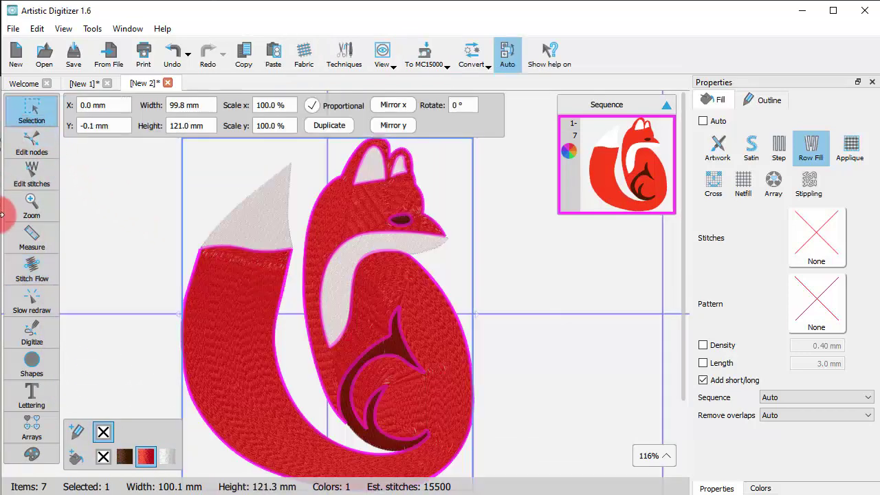
left_click(117, 259)
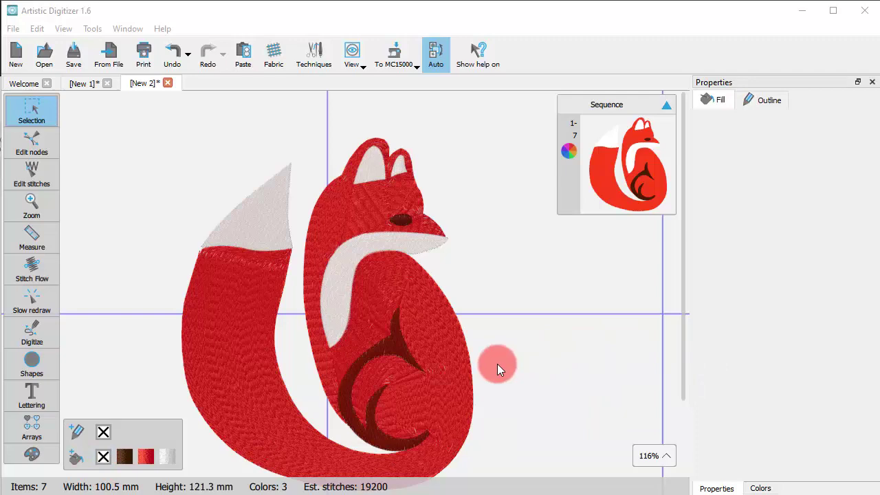
- Adjust the stitch direction of the light tail tip to a steep diagonal rising to the right
left_click(245, 211)
scroll(245, 211, "up", 7)
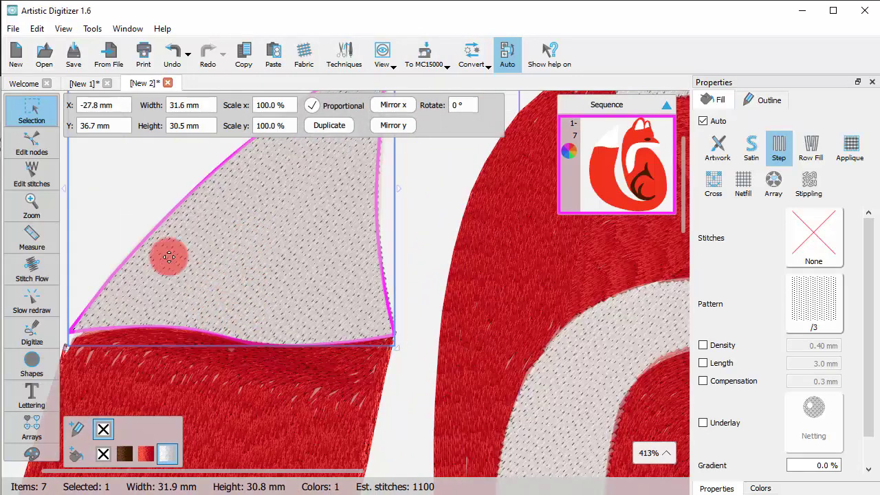
left_click(30, 199)
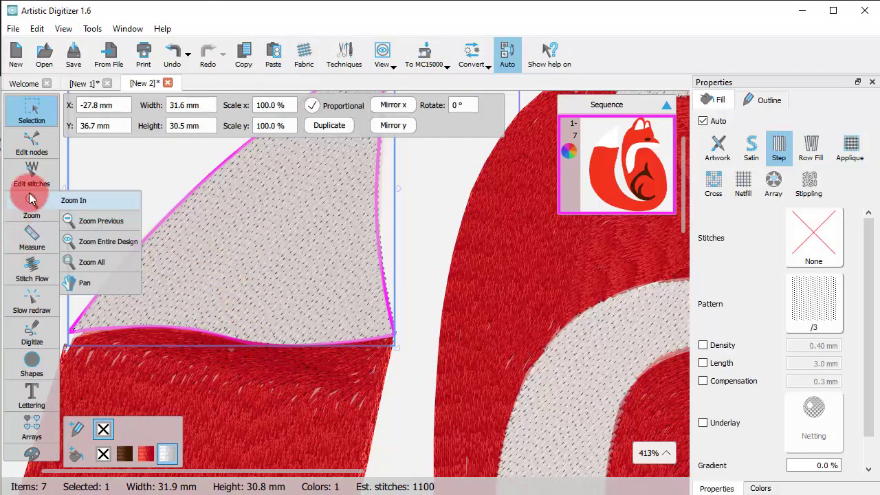
left_click(32, 264)
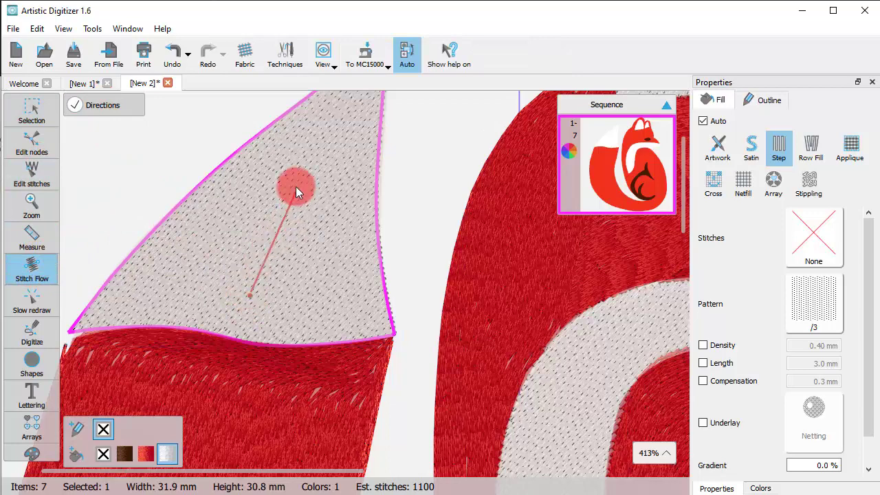
left_click_drag(295, 186, 297, 172)
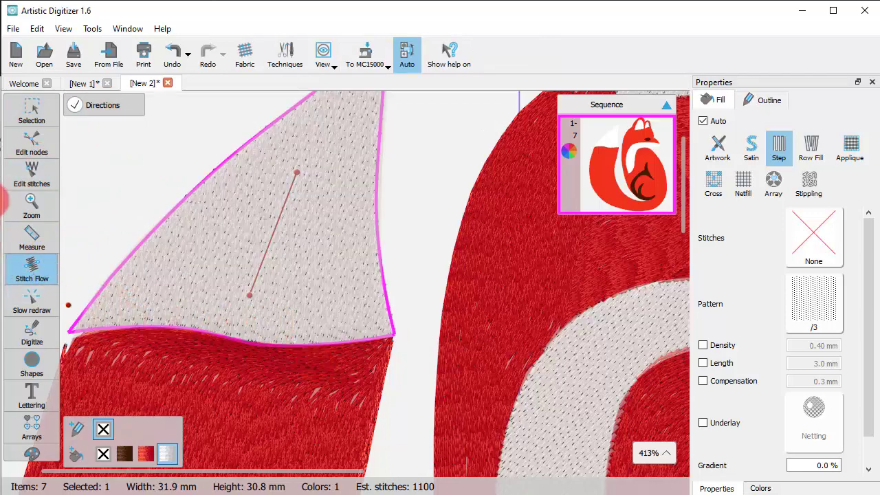
left_click(32, 108)
scroll(203, 269, "down", 3)
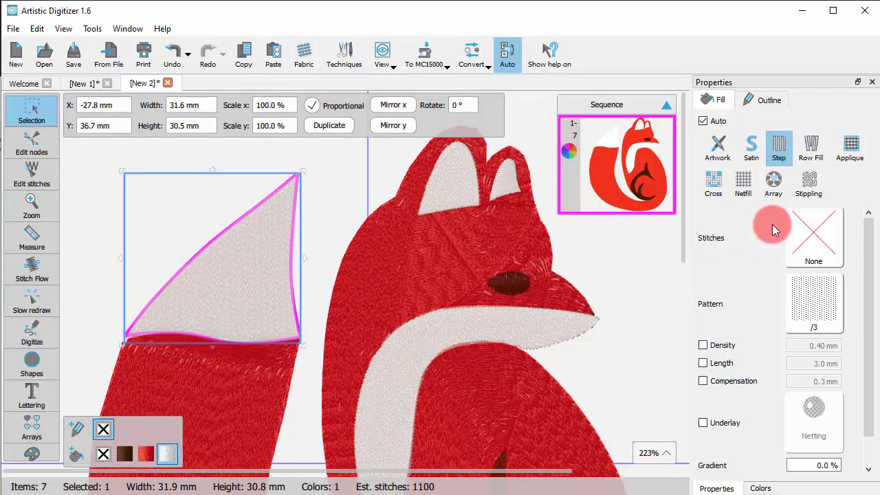
- Enable a custom density for the light tail tip's step fill and set it to 0.60 mm
left_click(716, 345)
left_click(795, 313)
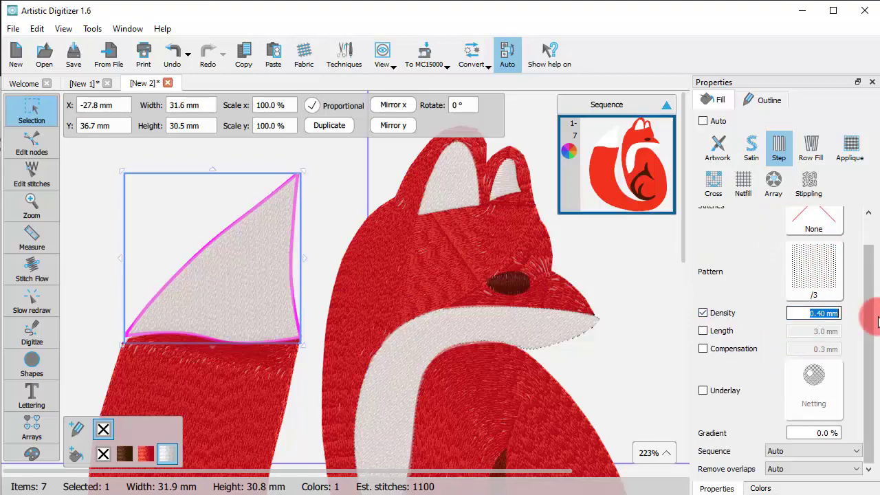
key("Return")
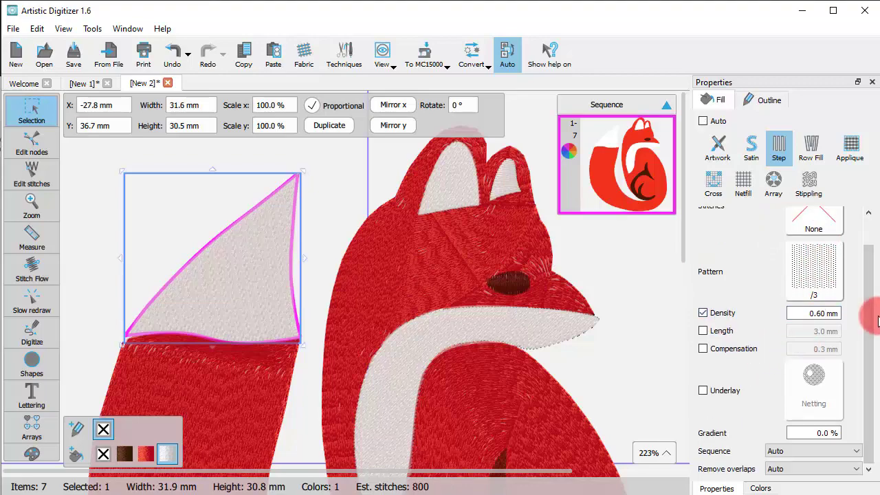
scroll(226, 318, "up", 5)
scroll(190, 320, "down", 3)
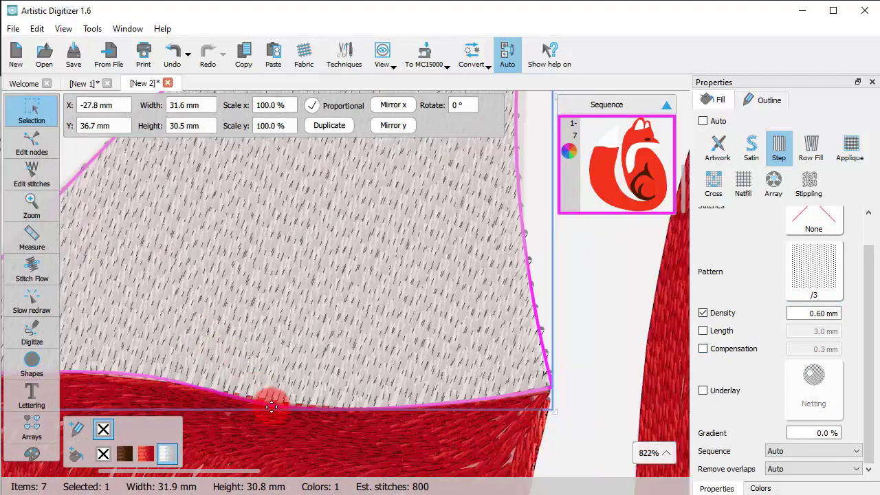
scroll(290, 410, "down", 1)
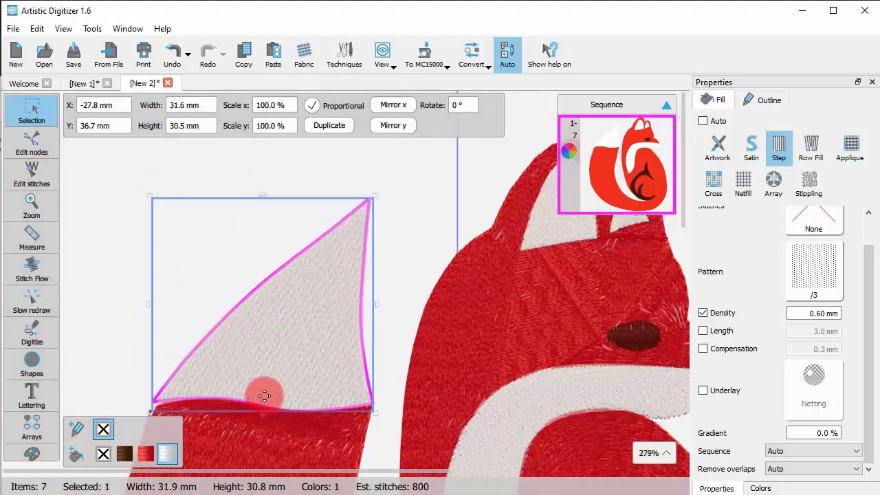
- Hide the backdrop image so that only the fox's stitches are displayed
left_click(63, 29)
mouse_move(202, 60)
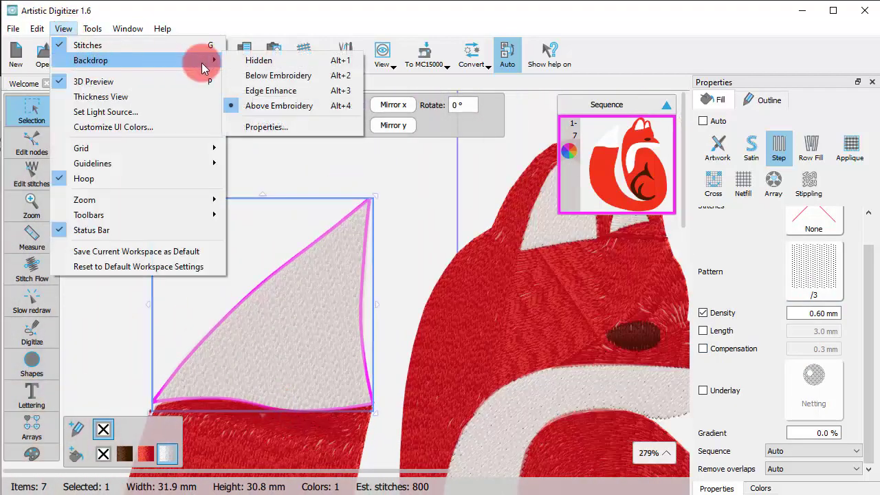
left_click(298, 64)
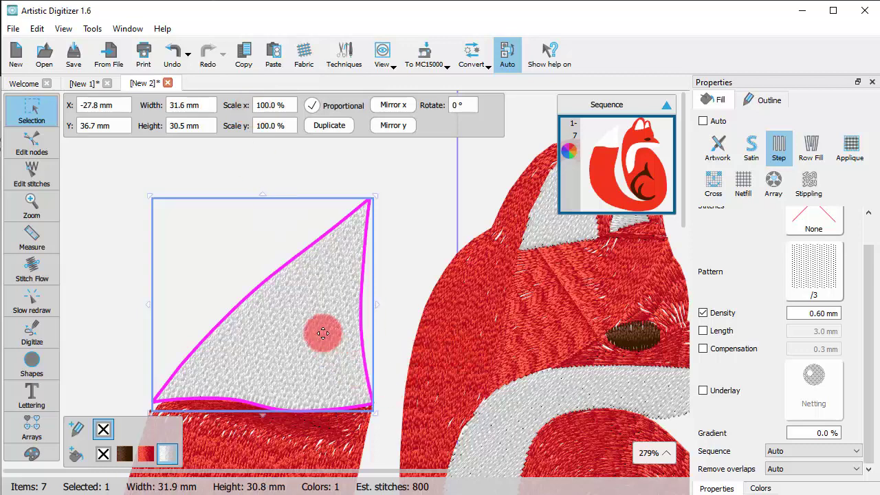
scroll(323, 333, "down", 1)
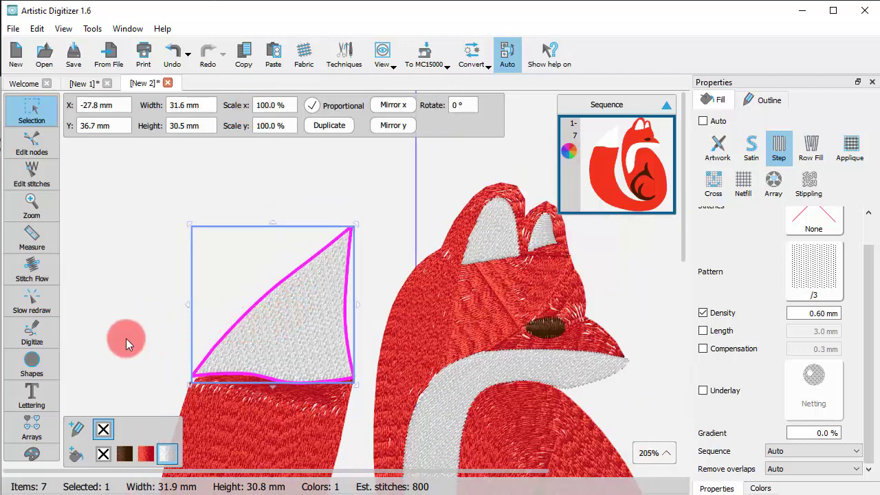
scroll(126, 342, "up", 2)
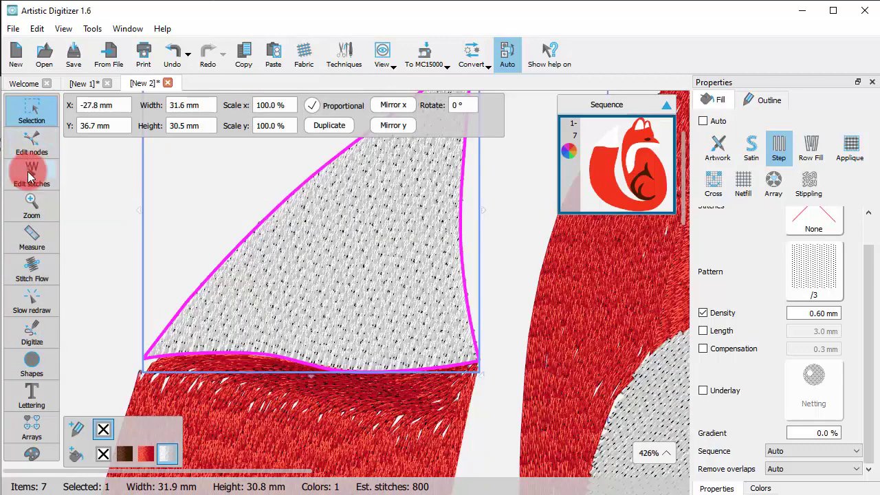
- Edit the tail tip's stitches in Manual mode, moving spaced-out nodes along its whole lower edge down into the red tail
left_click(29, 173)
left_click(405, 56)
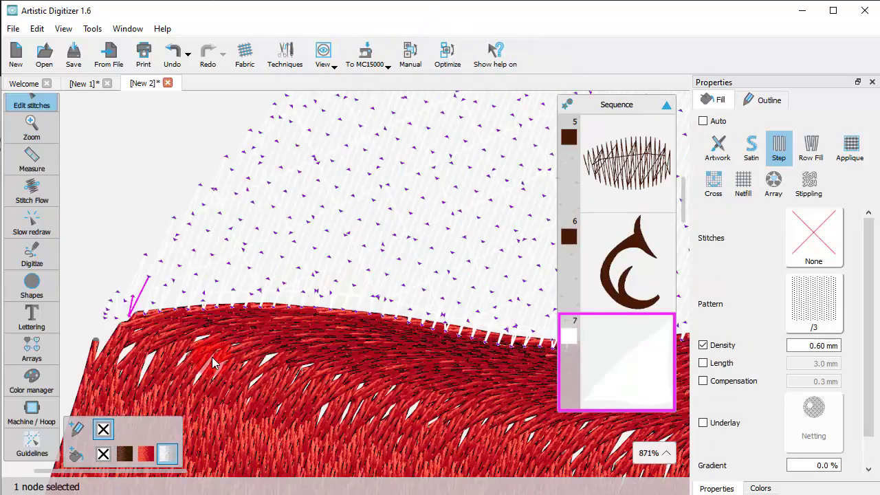
left_click(177, 312, "ctrl")
left_click(226, 307, "ctrl")
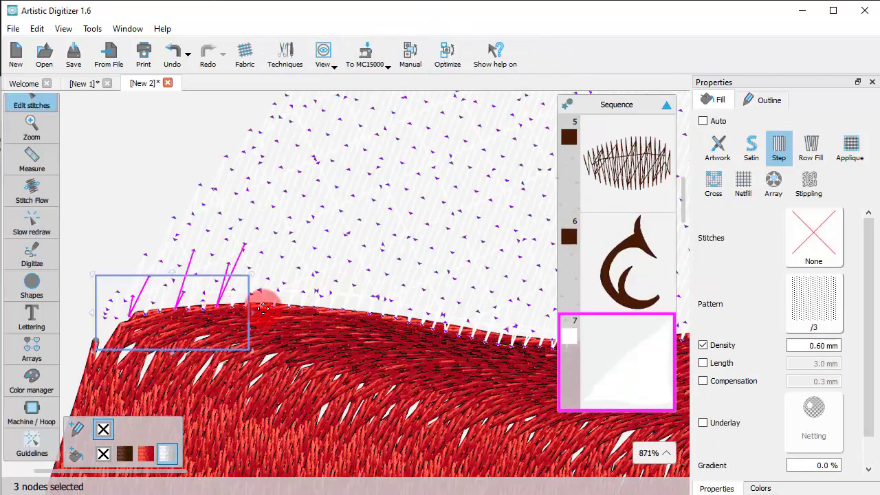
left_click(264, 309, "ctrl")
scroll(306, 309, "down", 1)
left_click(367, 288, "ctrl")
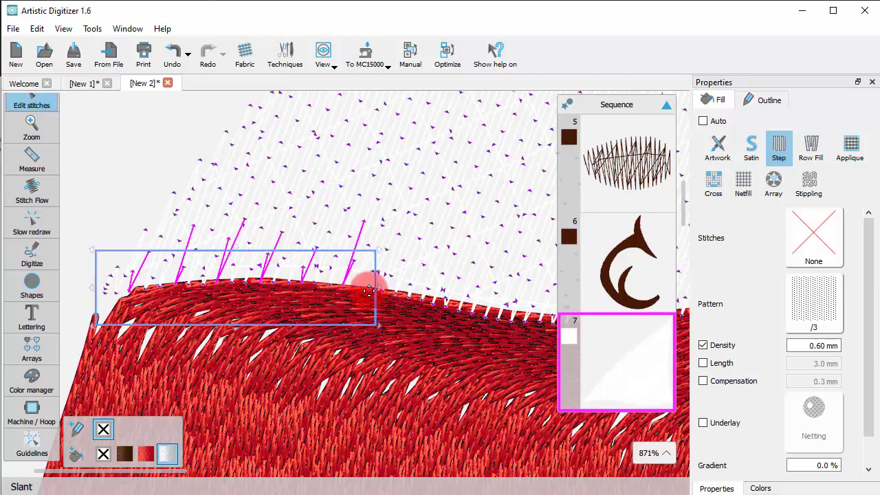
scroll(384, 293, "up", 3)
left_click(372, 364, "ctrl")
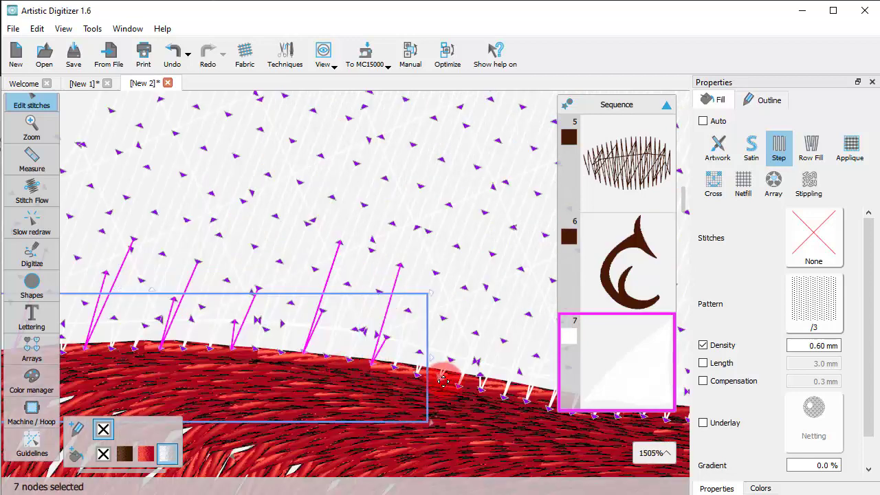
left_click(440, 378, "ctrl")
left_click(504, 397, "ctrl")
scroll(473, 420, "right", 5)
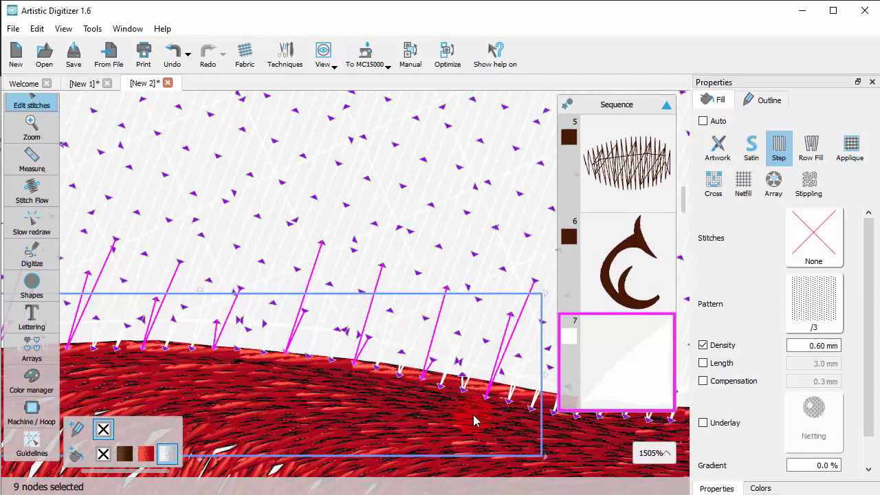
left_click(447, 412, "ctrl")
left_click(518, 416, "ctrl")
left_click(590, 419, "ctrl")
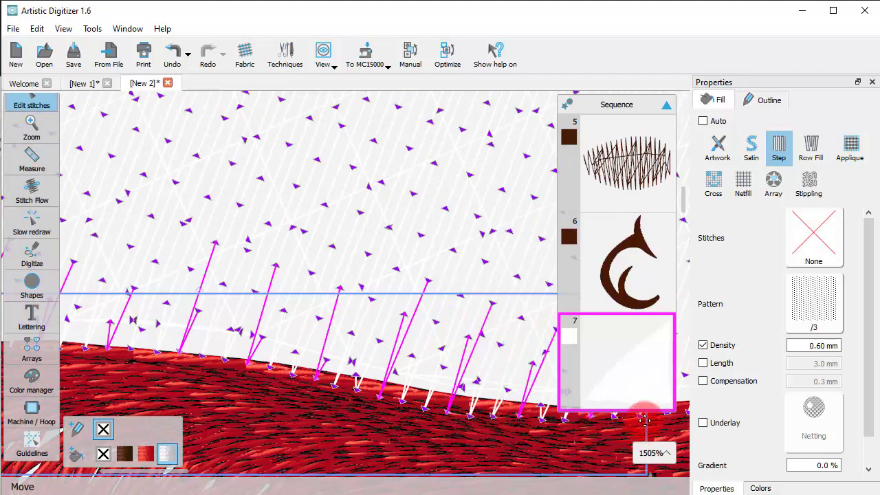
left_click(662, 415, "ctrl")
scroll(538, 440, "right", 10)
left_click(441, 411, "ctrl")
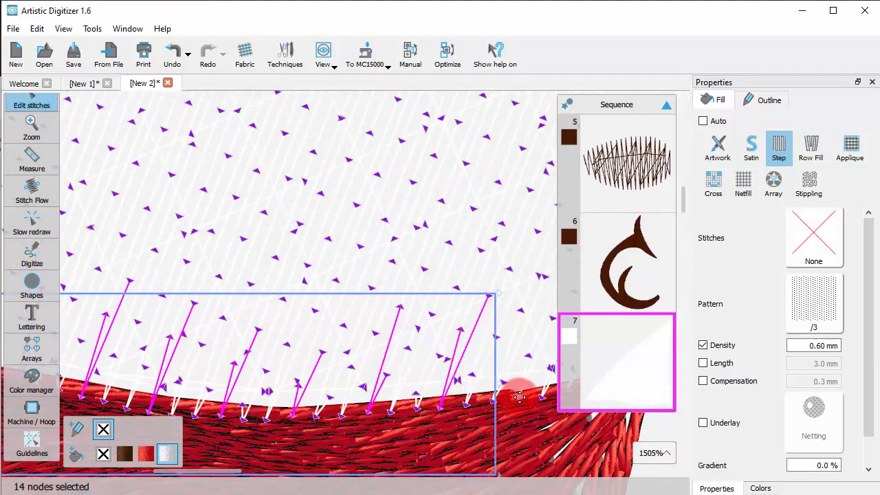
left_click(518, 397, "ctrl")
scroll(401, 430, "right", 6)
left_click(419, 387, "ctrl")
scroll(417, 392, "down", 3)
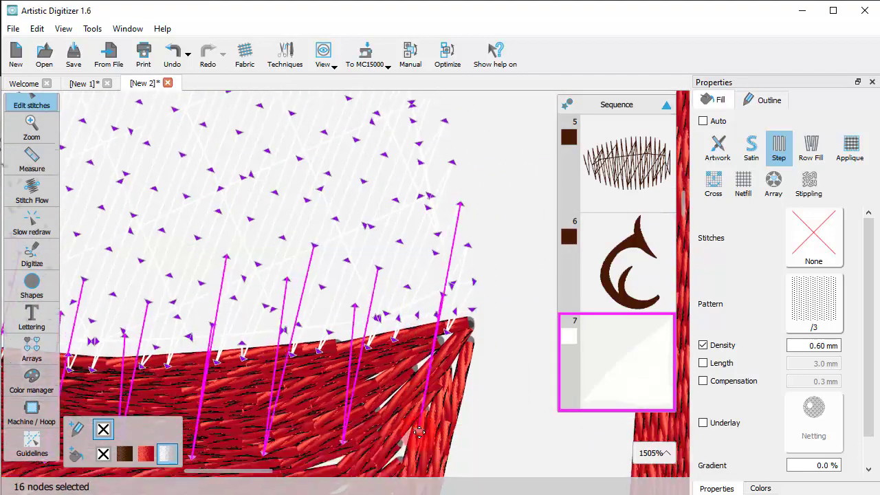
- Select the remaining stitch nodes along the tail tip's lower edge, between the lengthened stitches, and move them slightly down into the red
left_click(452, 282)
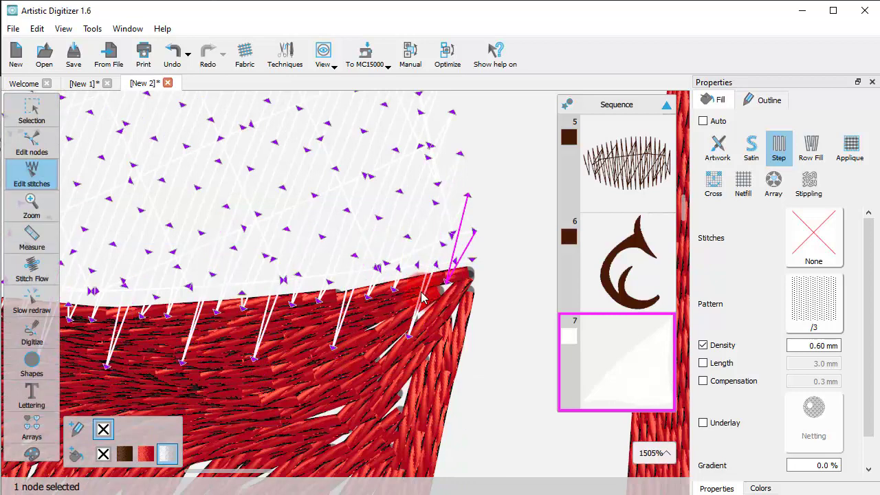
left_click_drag(422, 297, 365, 308)
left_click_drag(446, 283, 398, 287)
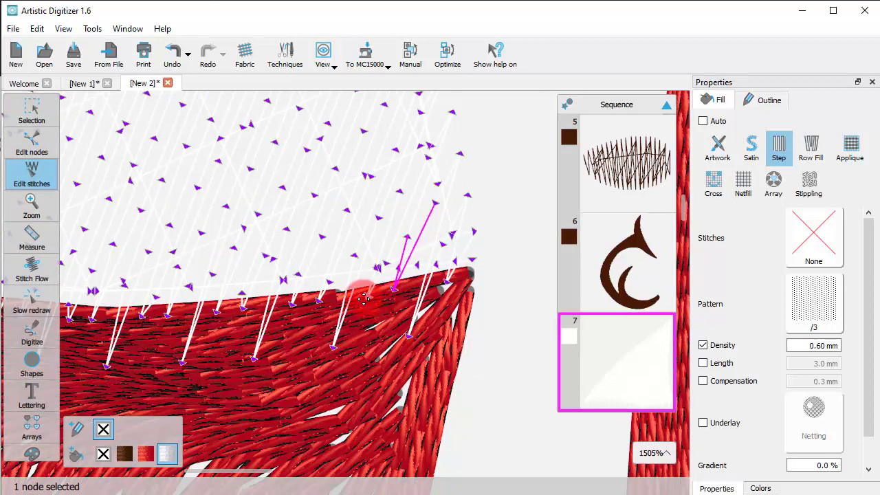
left_click(446, 281, "ctrl")
left_click(369, 297, "ctrl")
left_click(318, 300, "ctrl")
left_click(292, 302, "ctrl")
left_click(244, 306, "ctrl")
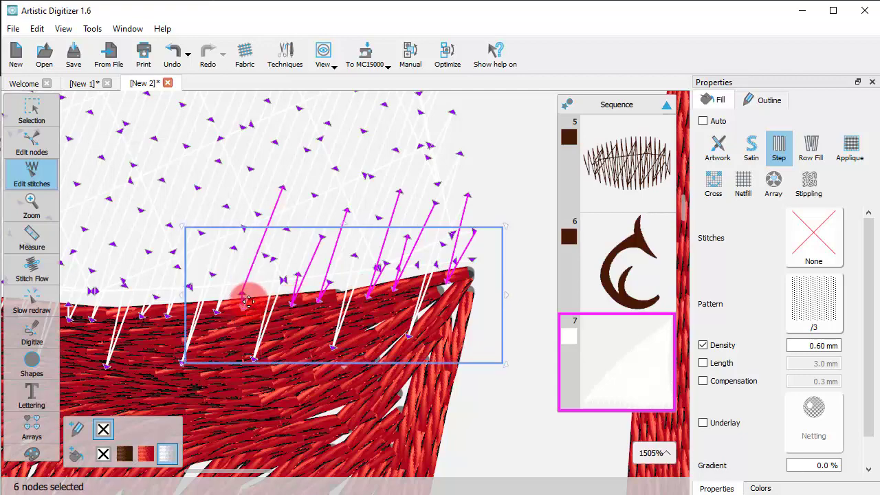
left_click(216, 311, "ctrl")
left_click(167, 315, "ctrl")
left_click(141, 315, "ctrl")
left_click(92, 319, "ctrl")
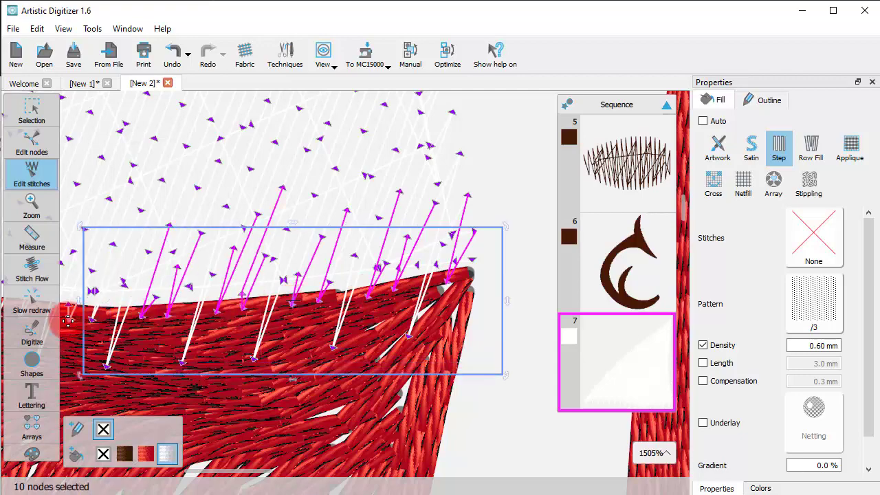
left_click(69, 318, "ctrl")
scroll(404, 387, "right", 2)
scroll(404, 387, "left", 6)
left_click(318, 316, "ctrl")
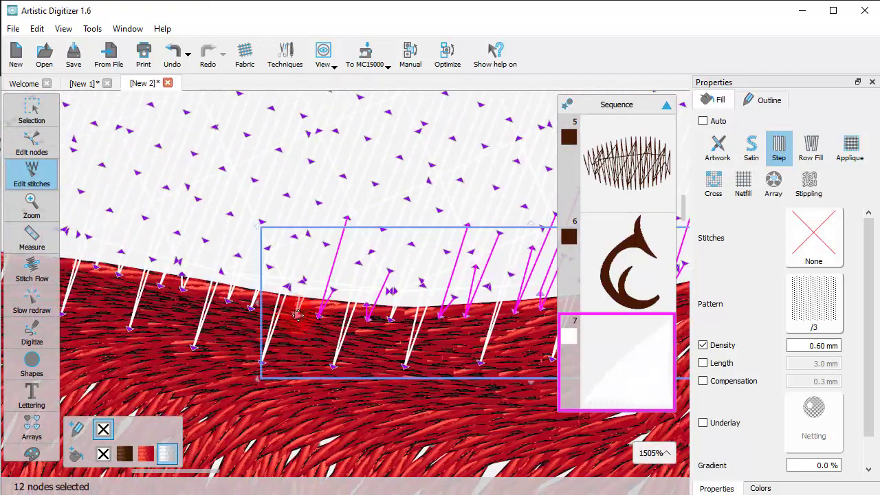
left_click(296, 315, "ctrl")
left_click(250, 308, "ctrl")
left_click(228, 298, "ctrl")
scroll(227, 298, "left", 2)
left_click(280, 289, "ctrl")
left_click(258, 286, "ctrl")
scroll(197, 291, "left", 2)
left_click(293, 274, "ctrl")
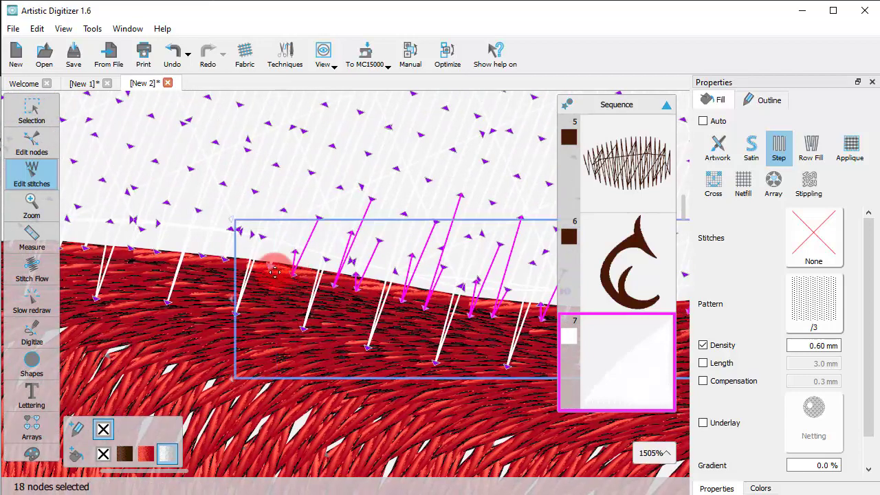
left_click(270, 267, "ctrl")
left_click(184, 253, "ctrl")
left_click(158, 252, "ctrl")
left_click(156, 250, "ctrl")
left_click(135, 261, "ctrl")
scroll(135, 261, "left", 2)
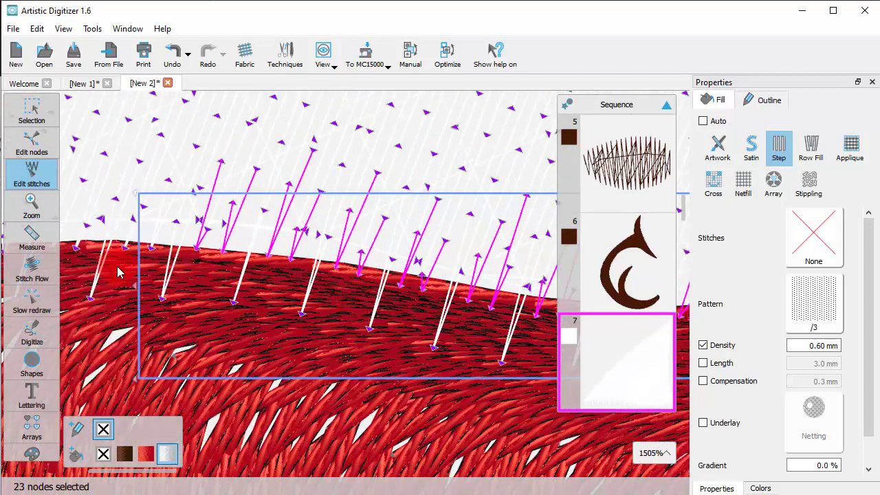
left_click(187, 249, "ctrl")
left_click(157, 248, "ctrl")
scroll(184, 283, "left", 2)
left_click(207, 246, "ctrl")
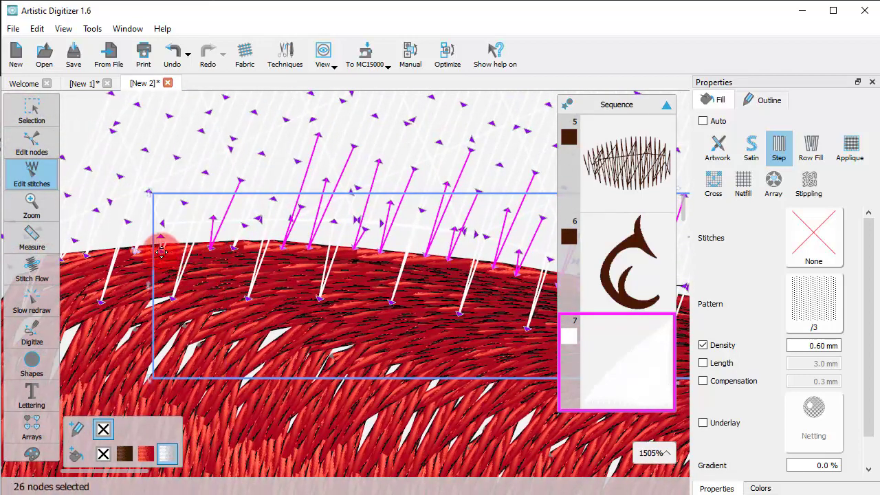
left_click(132, 250, "ctrl")
scroll(159, 267, "left", 2)
left_click(185, 253, "ctrl")
left_click(159, 257, "ctrl")
left_click(112, 264, "ctrl")
left_click_drag(110, 266, 101, 298)
- Pull scattered stitch nodes along the tail tip's upper-left edge outward to give it a jagged fur look
scroll(181, 314, "down", 3)
scroll(204, 323, "up", 2)
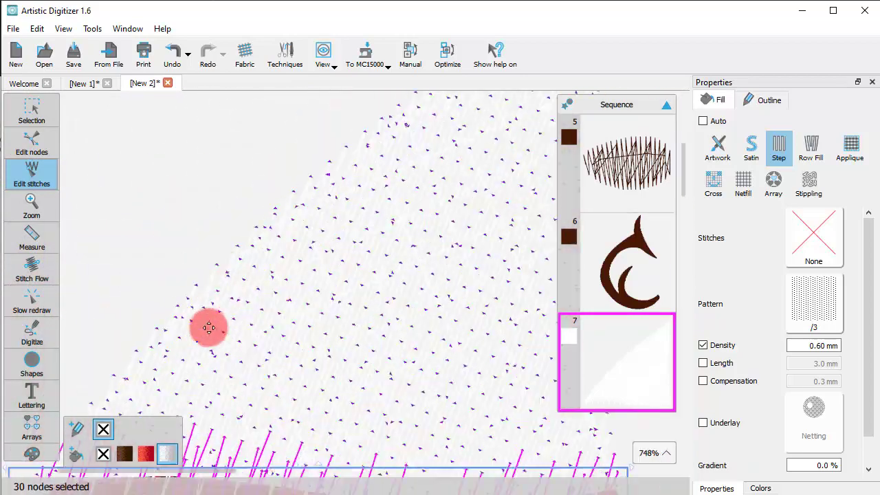
mouse_move(196, 286)
left_mouse_down()
mouse_move(212, 249)
mouse_move(257, 226)
mouse_move(325, 164)
mouse_move(329, 137)
mouse_move(387, 117)
mouse_move(398, 147)
mouse_move(447, 165)
mouse_move(520, 128)
mouse_move(528, 113)
left_mouse_up()
scroll(294, 210, "down", 3)
scroll(385, 174, "up", 2)
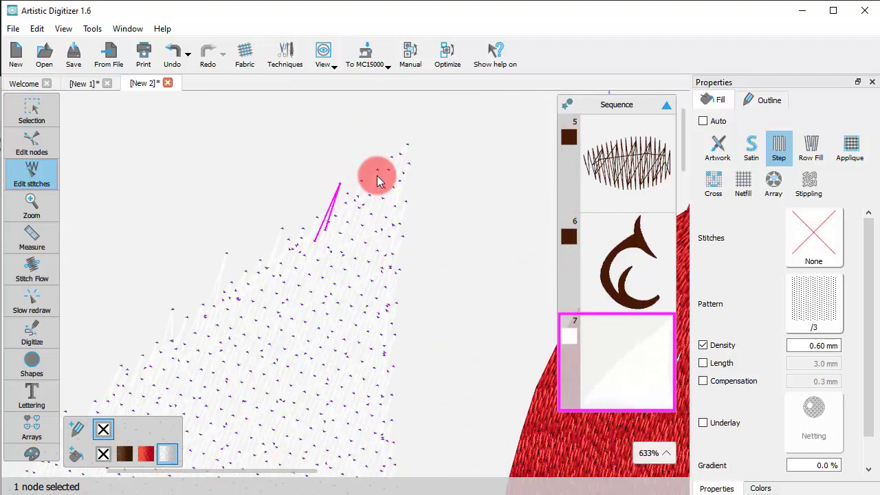
- Pull scattered stitch nodes around the tail tip's point and down its right edge outward by varying amounts
left_click_drag(377, 169, 389, 390)
scroll(389, 390, "up", 3)
left_click_drag(401, 348, 422, 331)
scroll(397, 399, "down", 3)
scroll(417, 430, "up", 2)
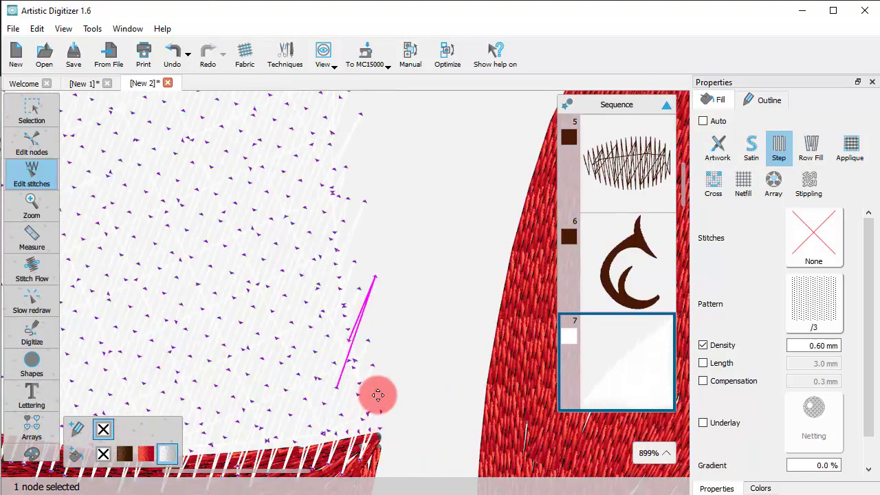
left_click_drag(377, 386, 392, 356)
scroll(337, 410, "down", 3)
scroll(356, 457, "down", 3)
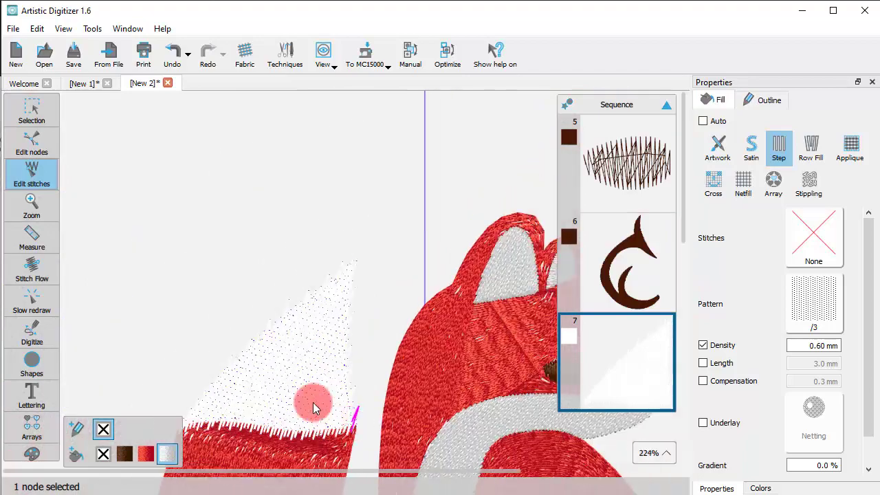
- Leave stitch editing, deselect the tail tip and check its feathered edges against the whole fox
left_click(32, 110)
left_click(83, 108)
left_click(383, 362)
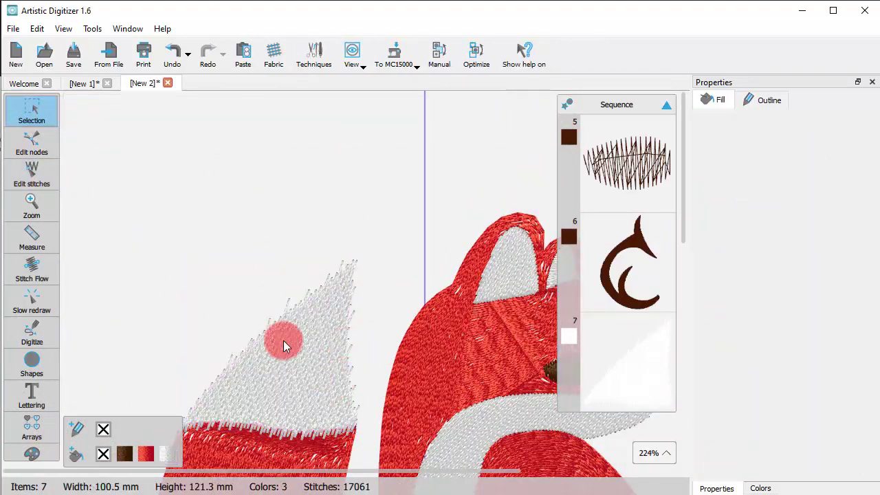
scroll(284, 340, "down", 4)
scroll(216, 349, "up", 6)
scroll(211, 260, "down", 4)
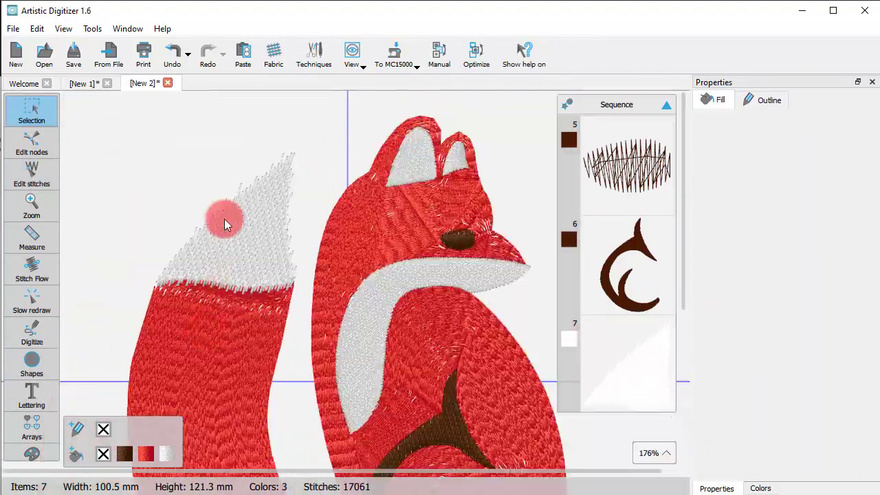